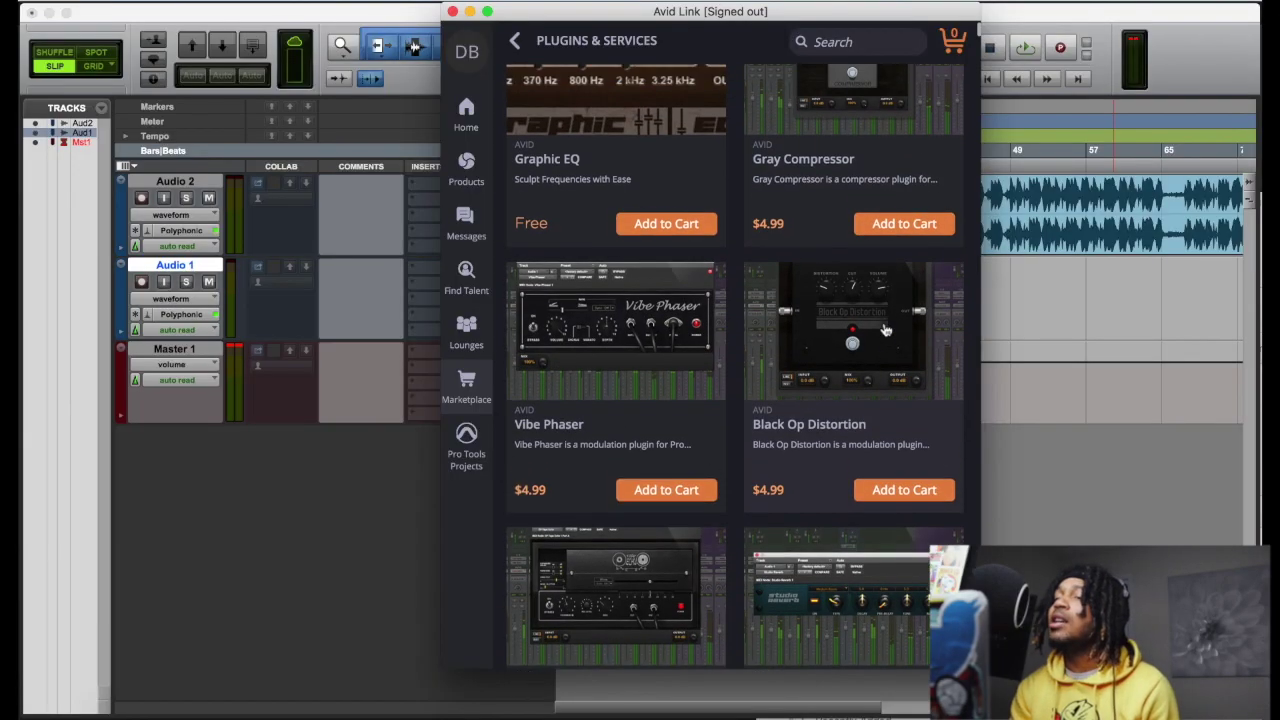
# - Scroll through the plug-in store listing in Avid Link
pyautogui.scroll(-3, 885, 330)
pyautogui.scroll(4, 885, 330)
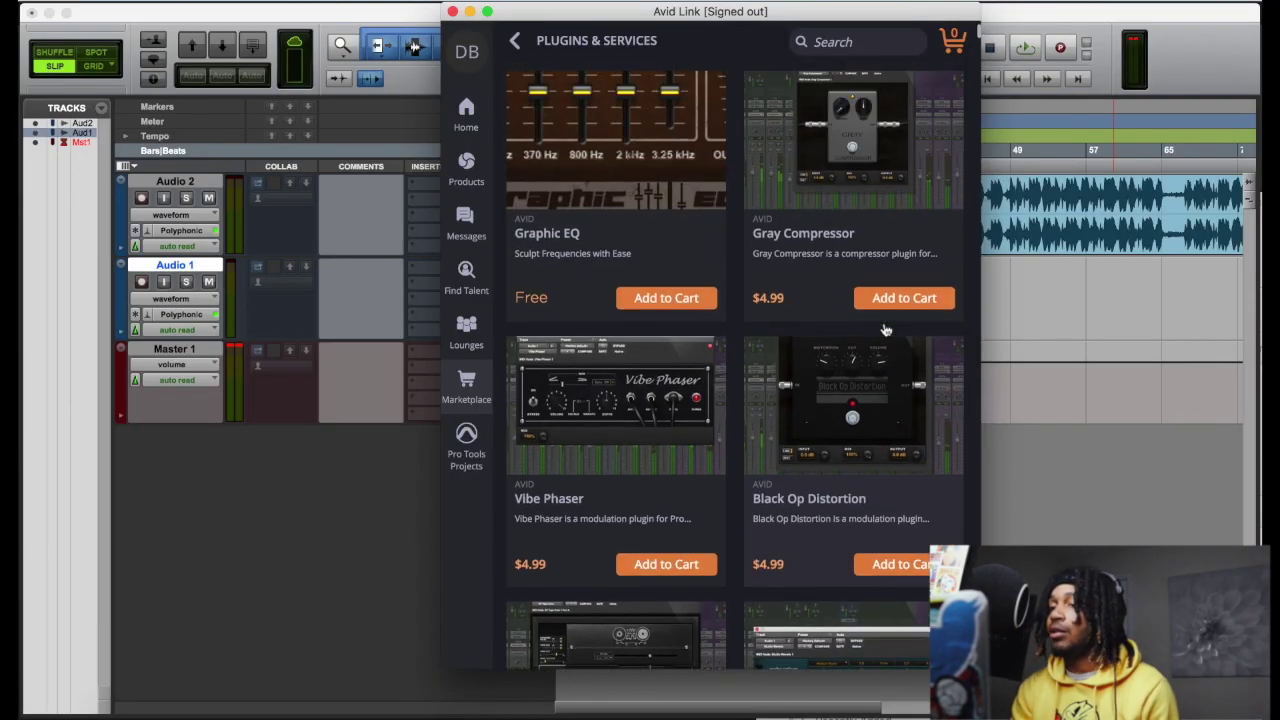
pyautogui.scroll(2, 885, 330)
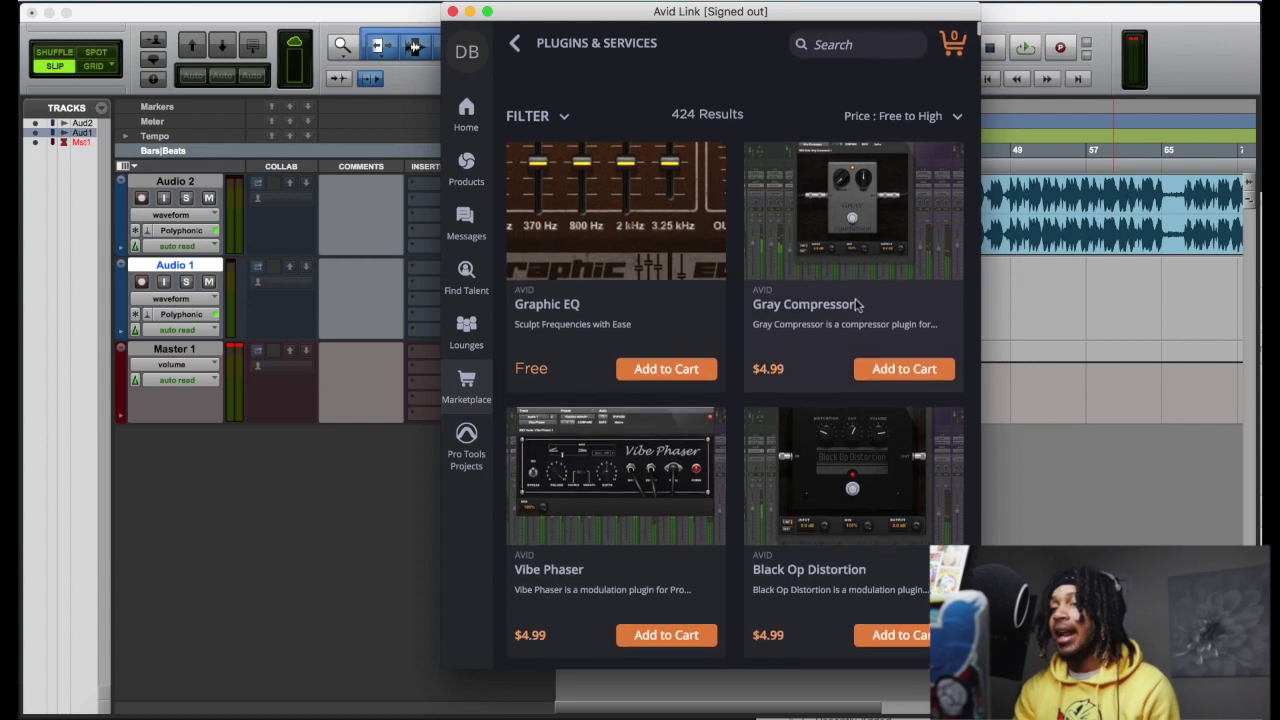
pyautogui.scroll(-5, 858, 313)
pyautogui.scroll(-10, 856, 306)
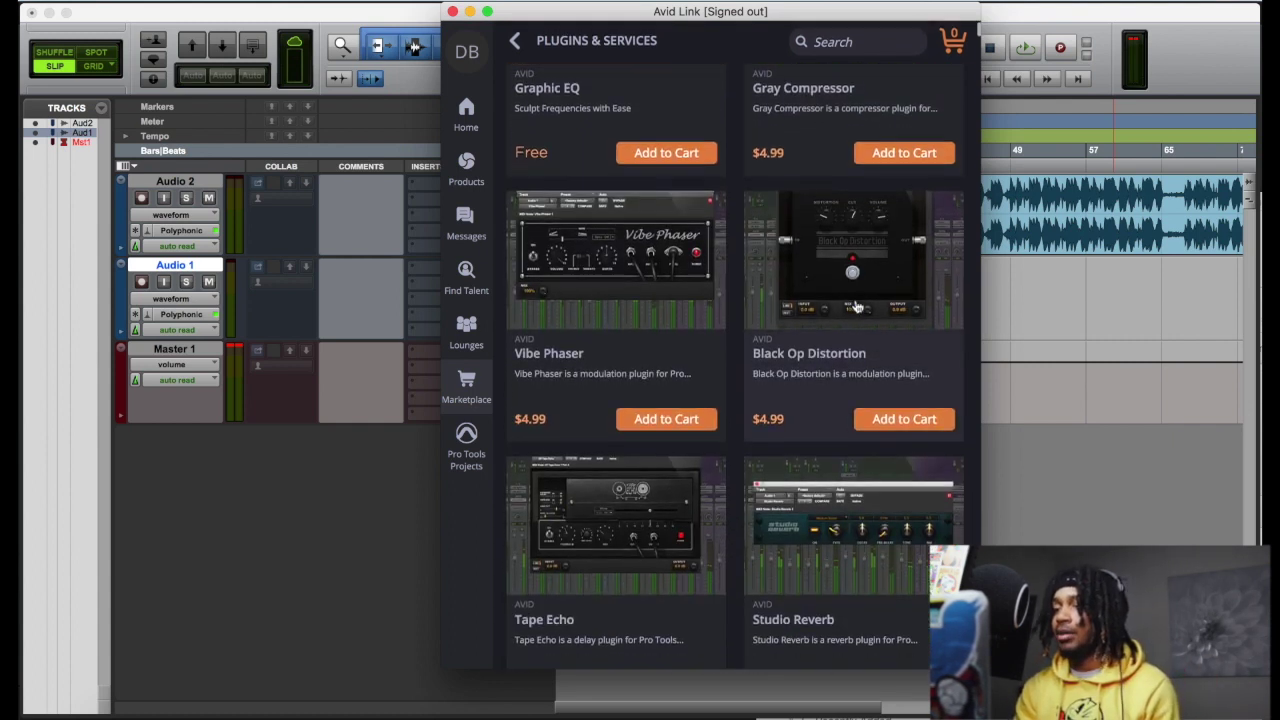
pyautogui.scroll(-6, 856, 306)
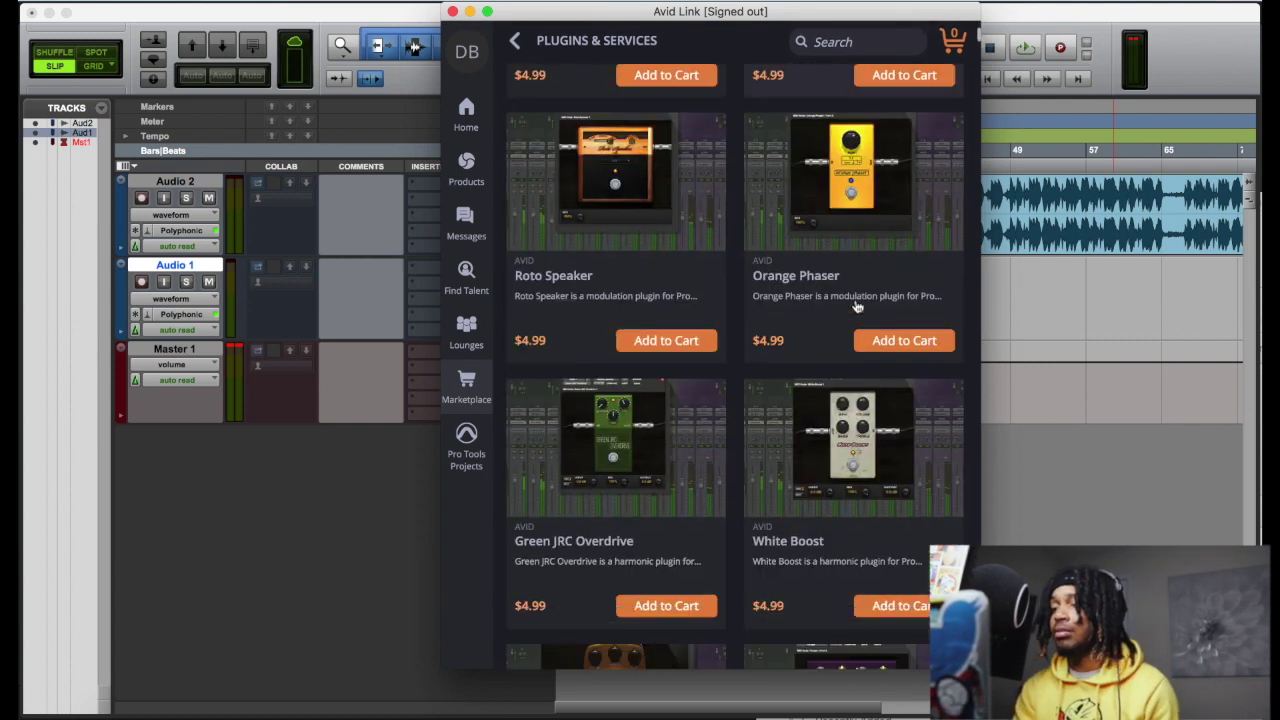
pyautogui.scroll(-7, 856, 306)
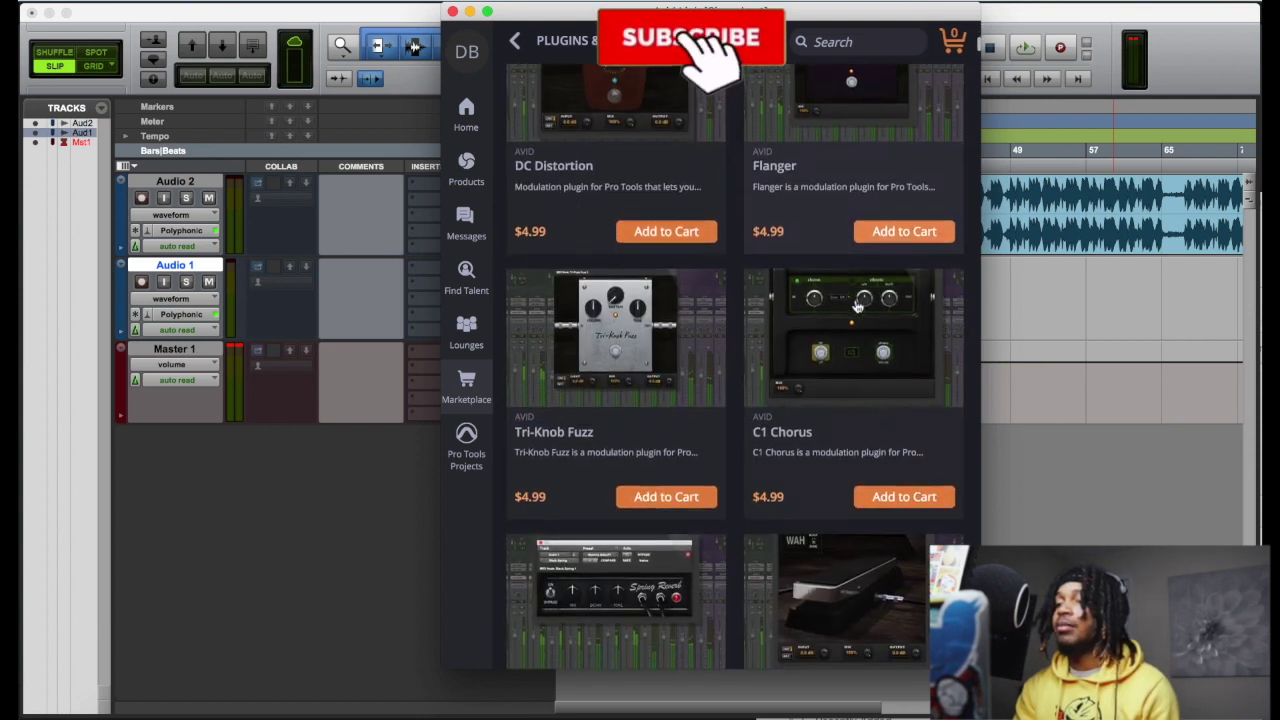
pyautogui.scroll(-2, 856, 306)
pyautogui.scroll(-7, 764, 408)
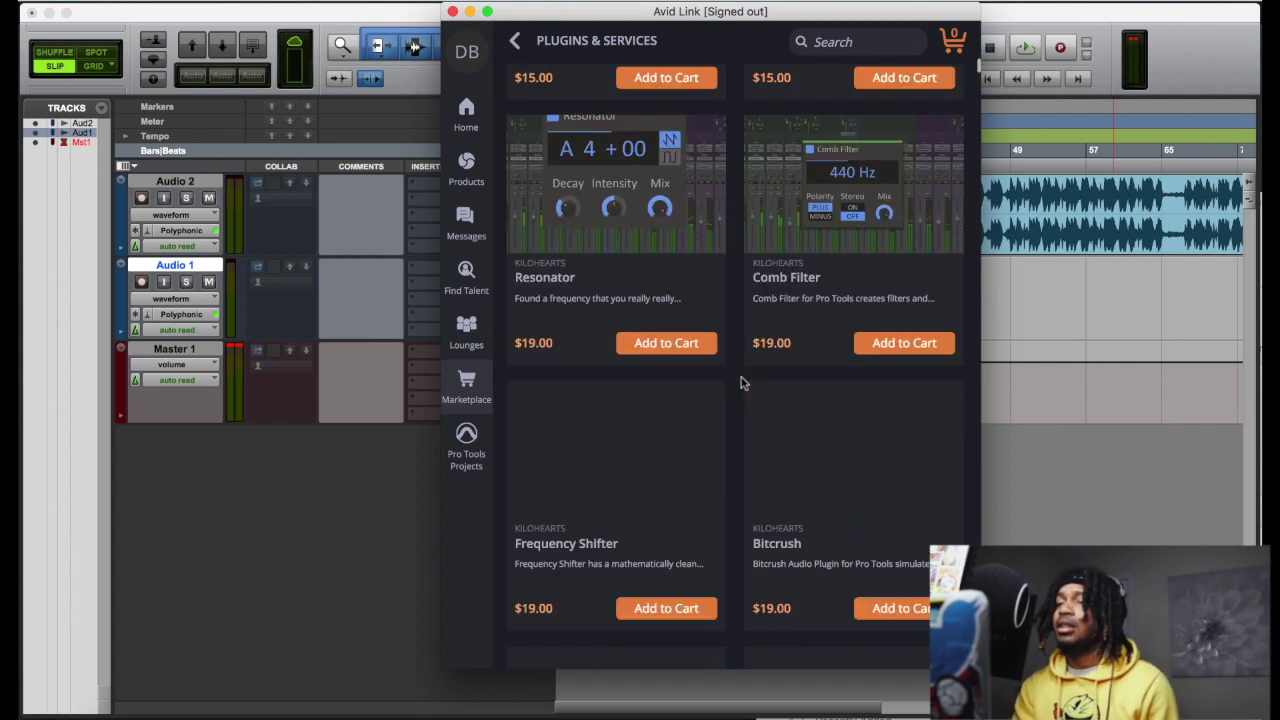
pyautogui.scroll(-15, 741, 382)
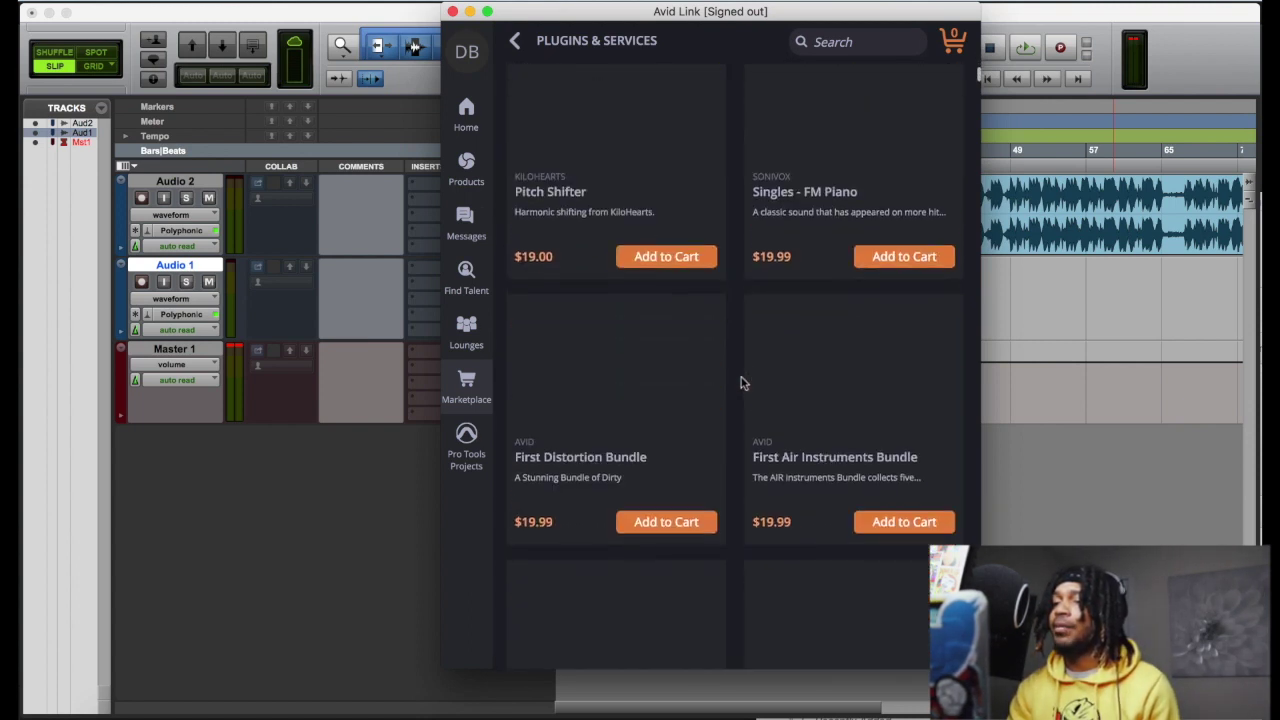
pyautogui.scroll(-3, 741, 382)
pyautogui.scroll(-12, 741, 382)
pyautogui.scroll(-2, 741, 382)
pyautogui.scroll(-6, 685, 293)
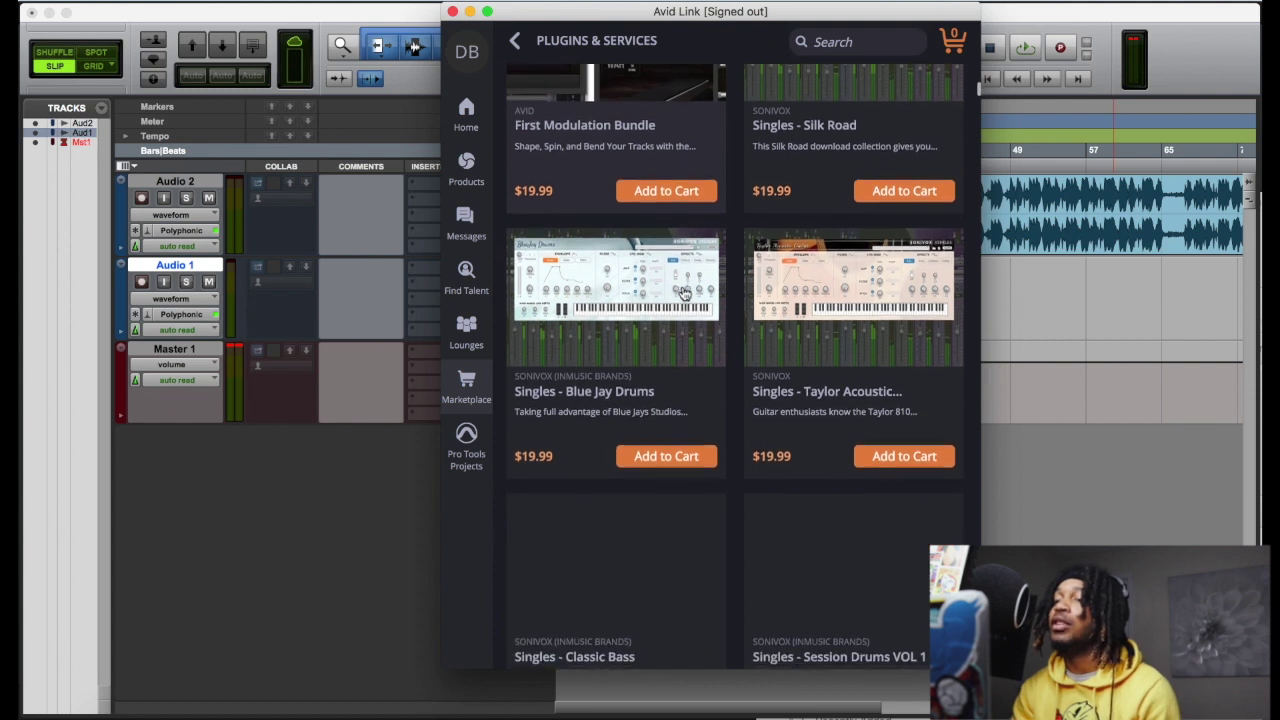
pyautogui.scroll(-1, 685, 293)
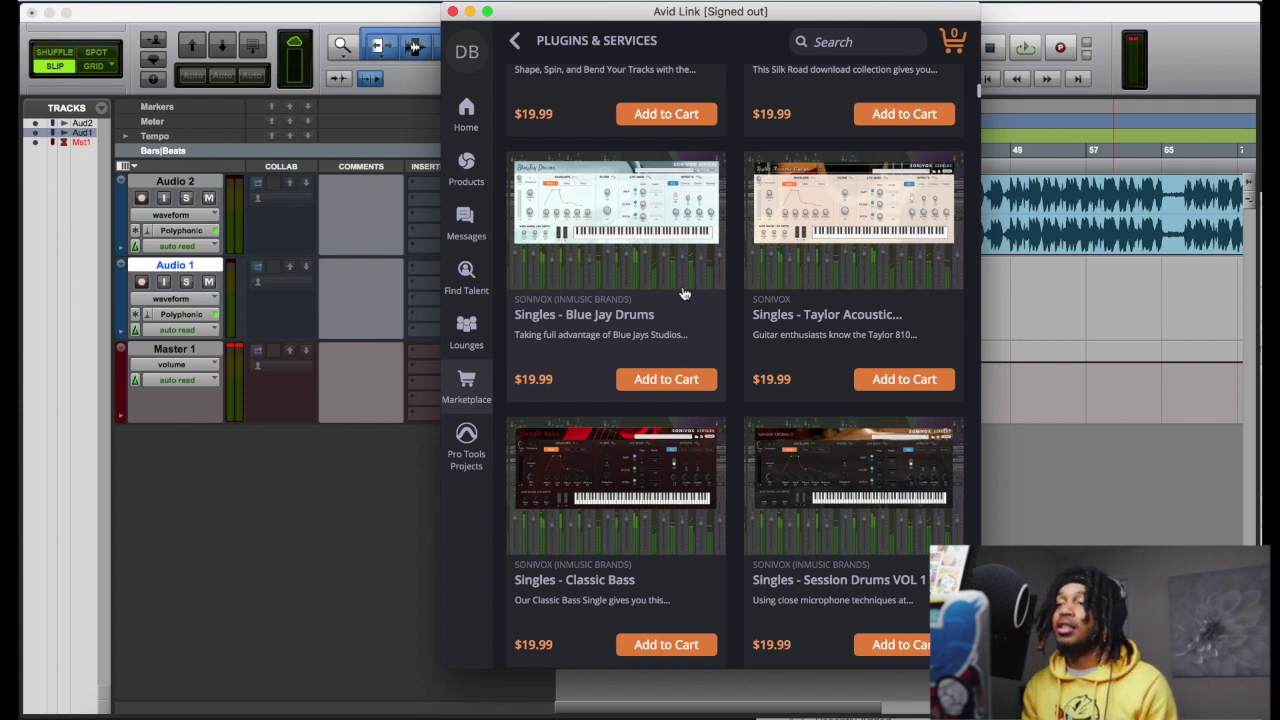
# - Minimize Avid Link and return the session playhead to the start
pyautogui.click(469, 12)
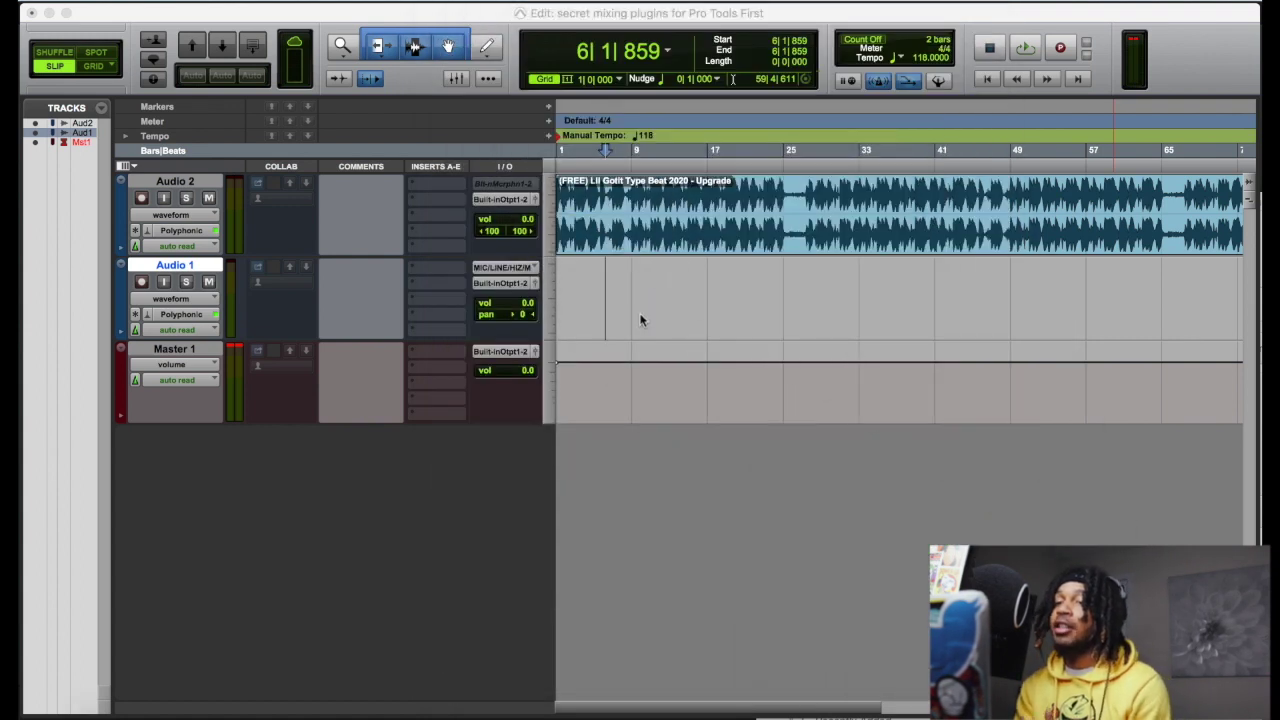
pyautogui.click(584, 296)
pyautogui.press('Return')
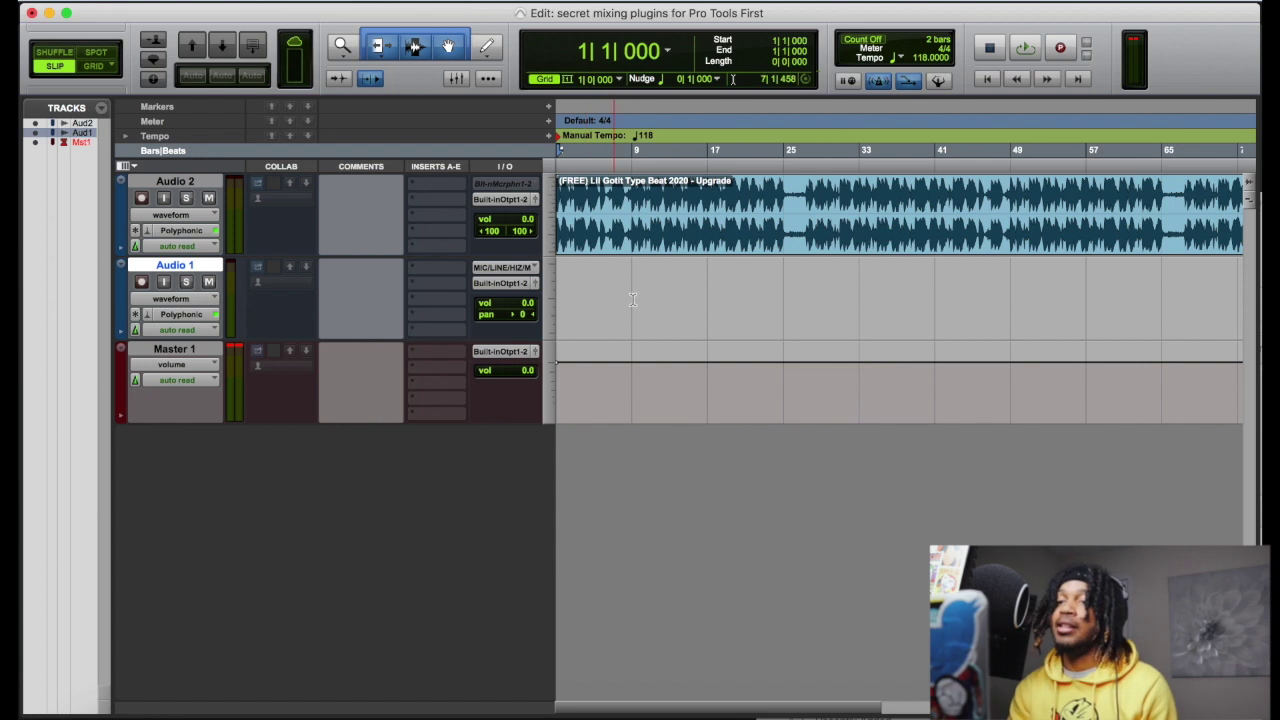
# - Show the plug-in > EQ choices for Audio 1's first insert slot
pyautogui.click(444, 279)
pyautogui.click(443, 271)
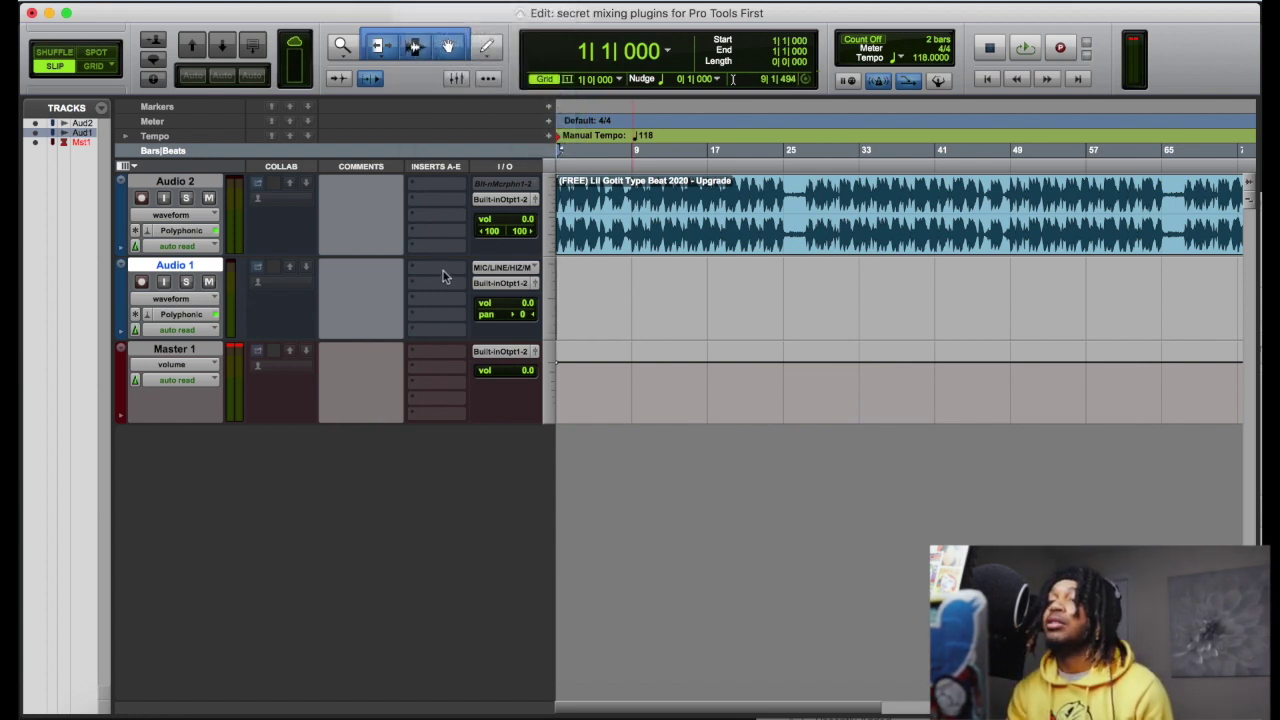
pyautogui.click(443, 271)
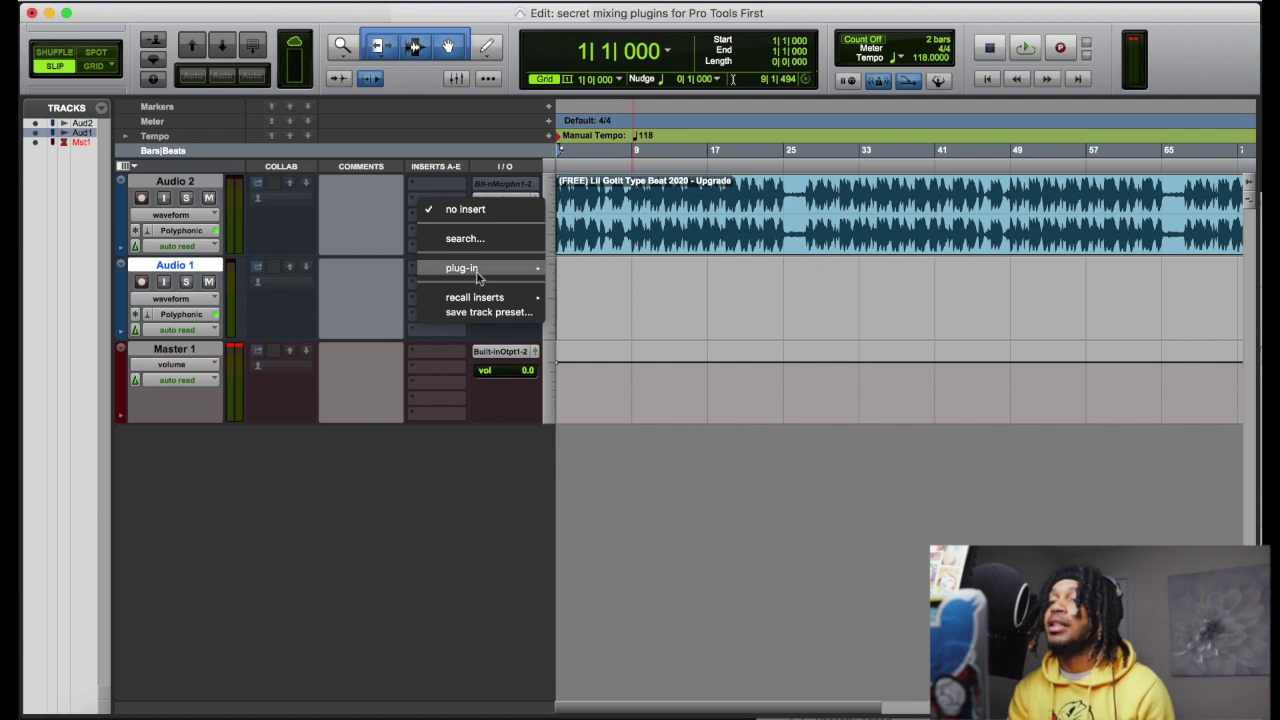
pyautogui.moveTo(479, 280)
pyautogui.moveTo(583, 278)
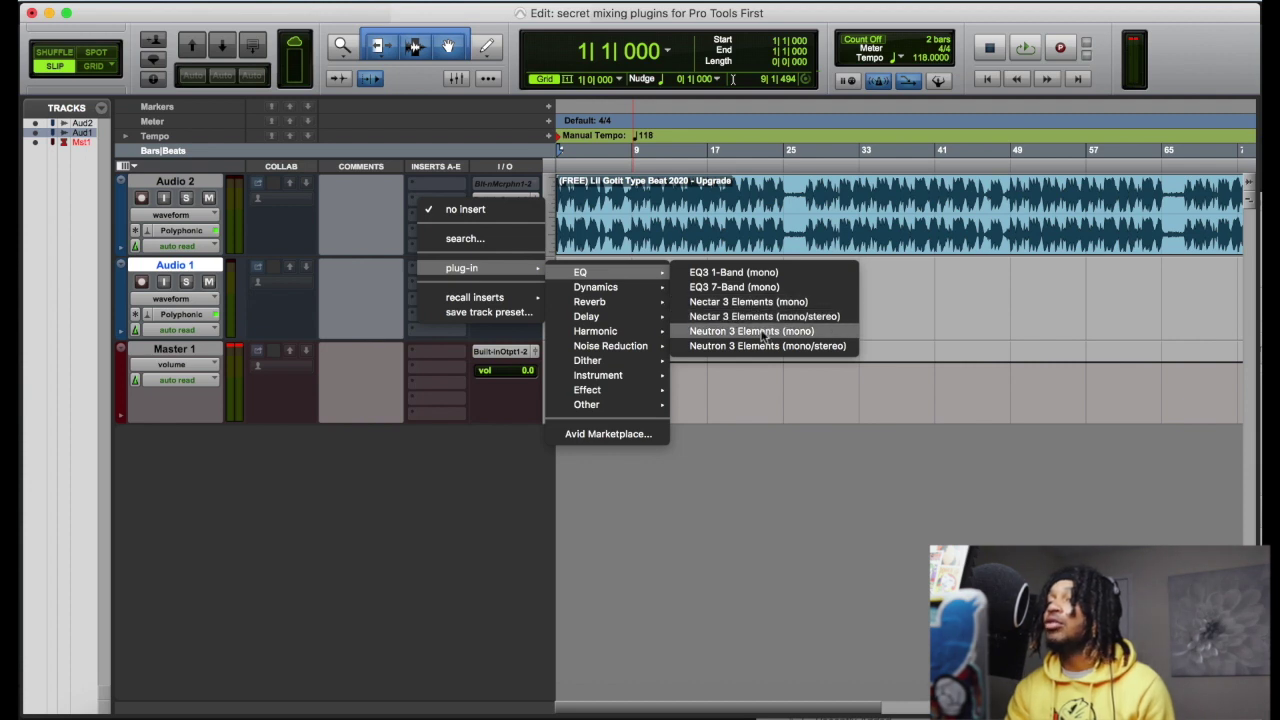
pyautogui.moveTo(656, 290)
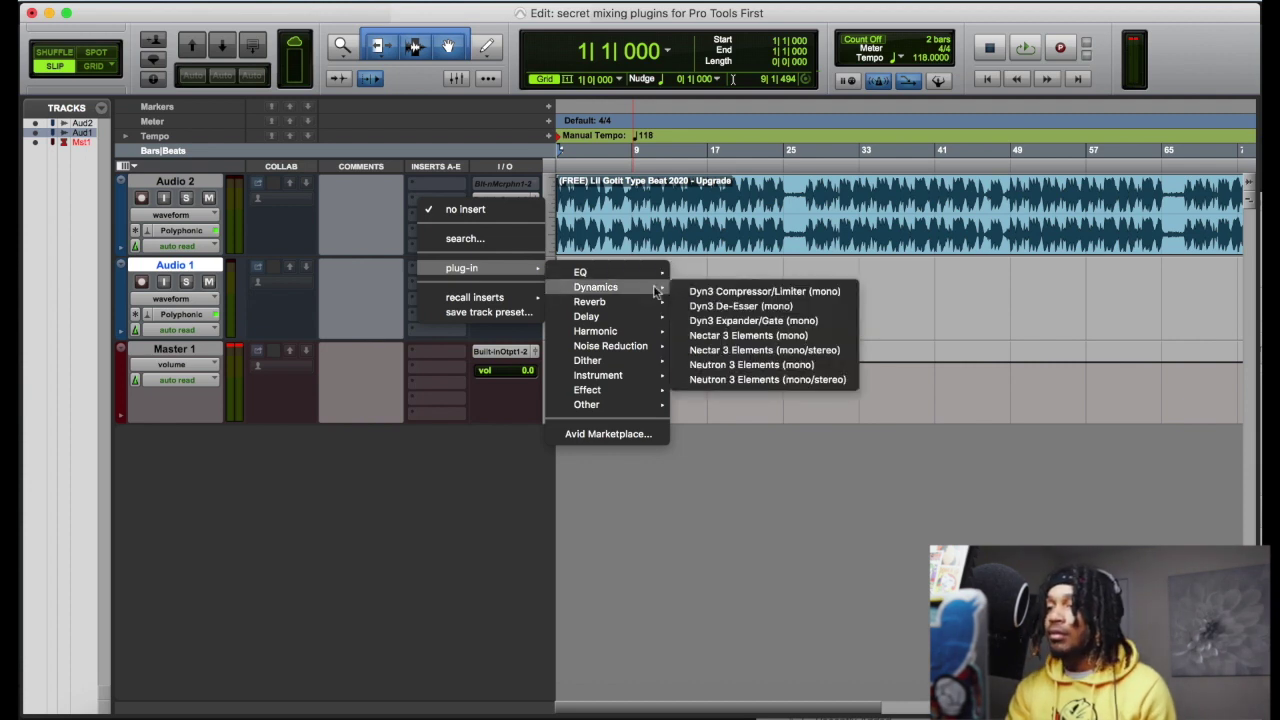
pyautogui.moveTo(641, 346)
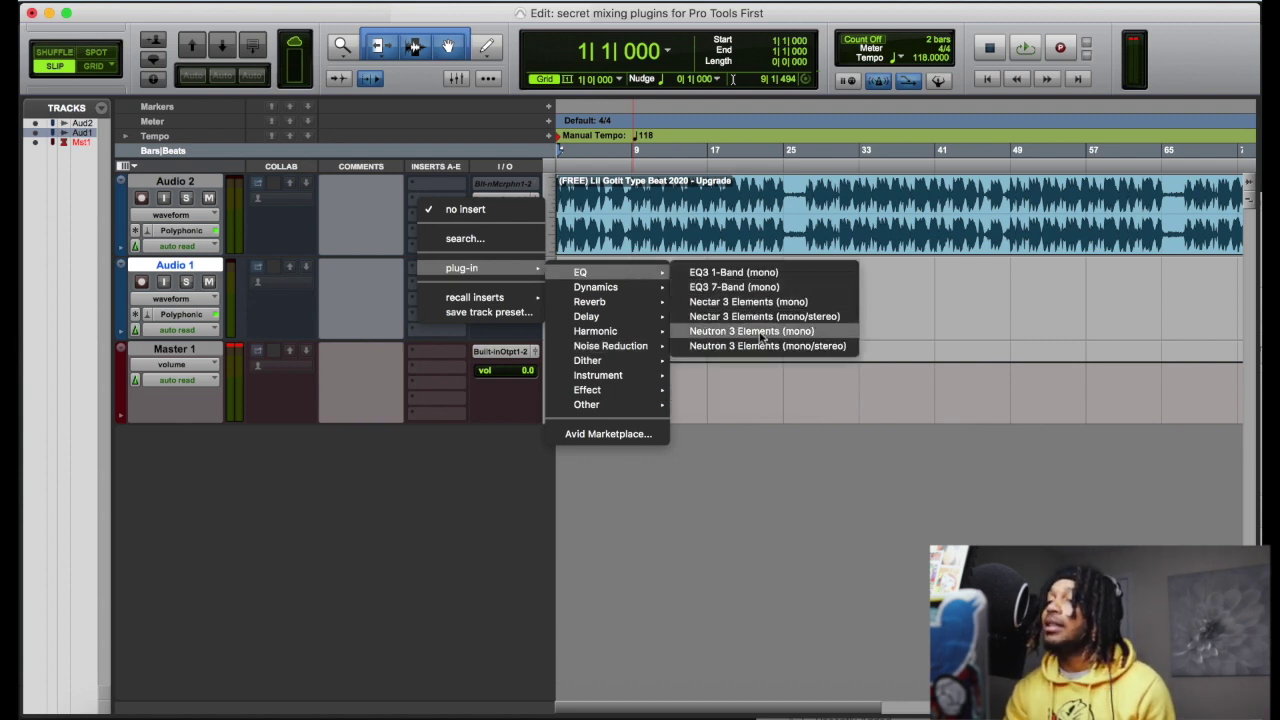
# - Insert Neutron 3 Elements (mono) on Audio 1, dismissing its Preset Manager and moving its window down
pyautogui.click(762, 331)
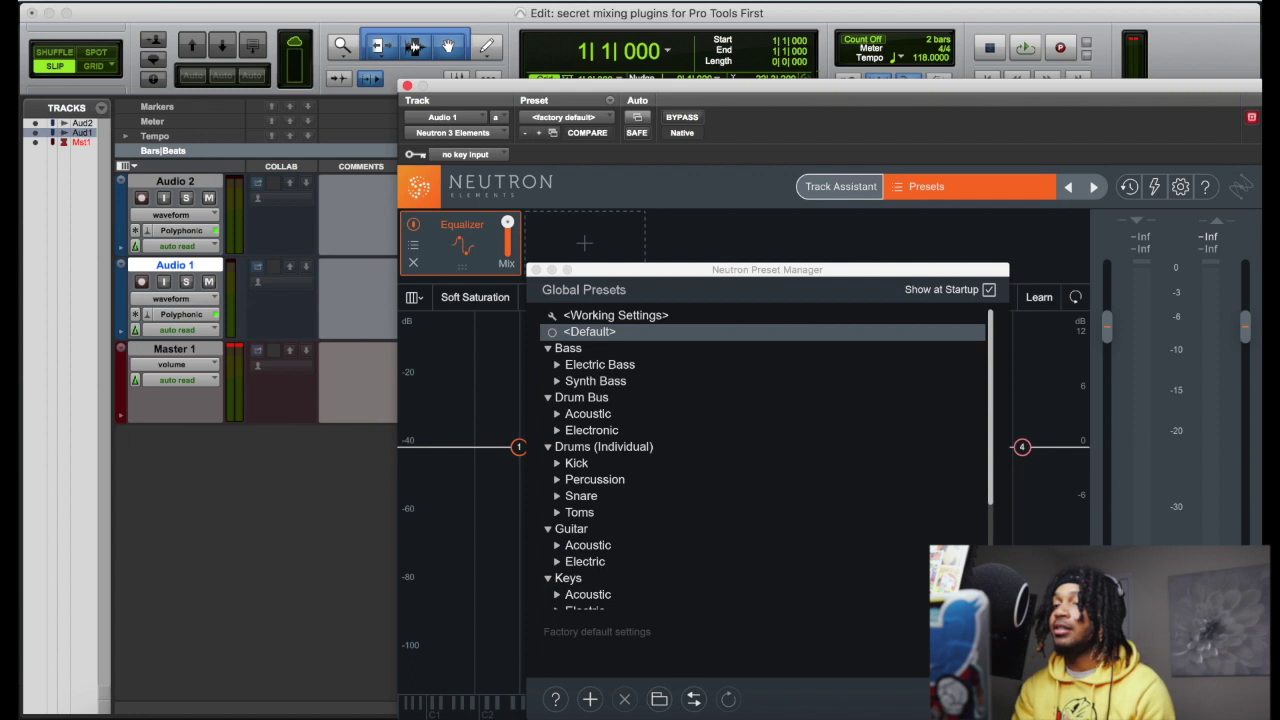
pyautogui.click(926, 186)
pyautogui.moveTo(897, 88); pyautogui.dragTo(746, 477)
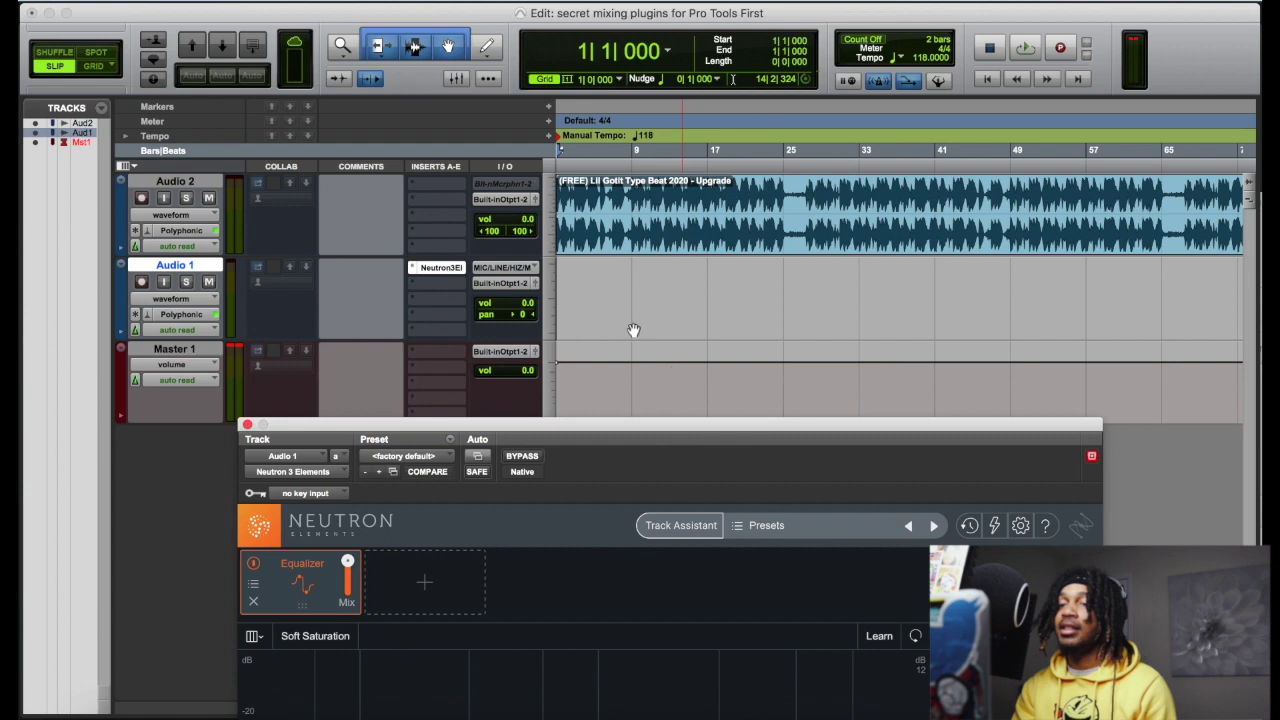
# - Set Audio 1's input to MIC/LINE/HIZ/M and try to start recording
pyautogui.click(142, 285)
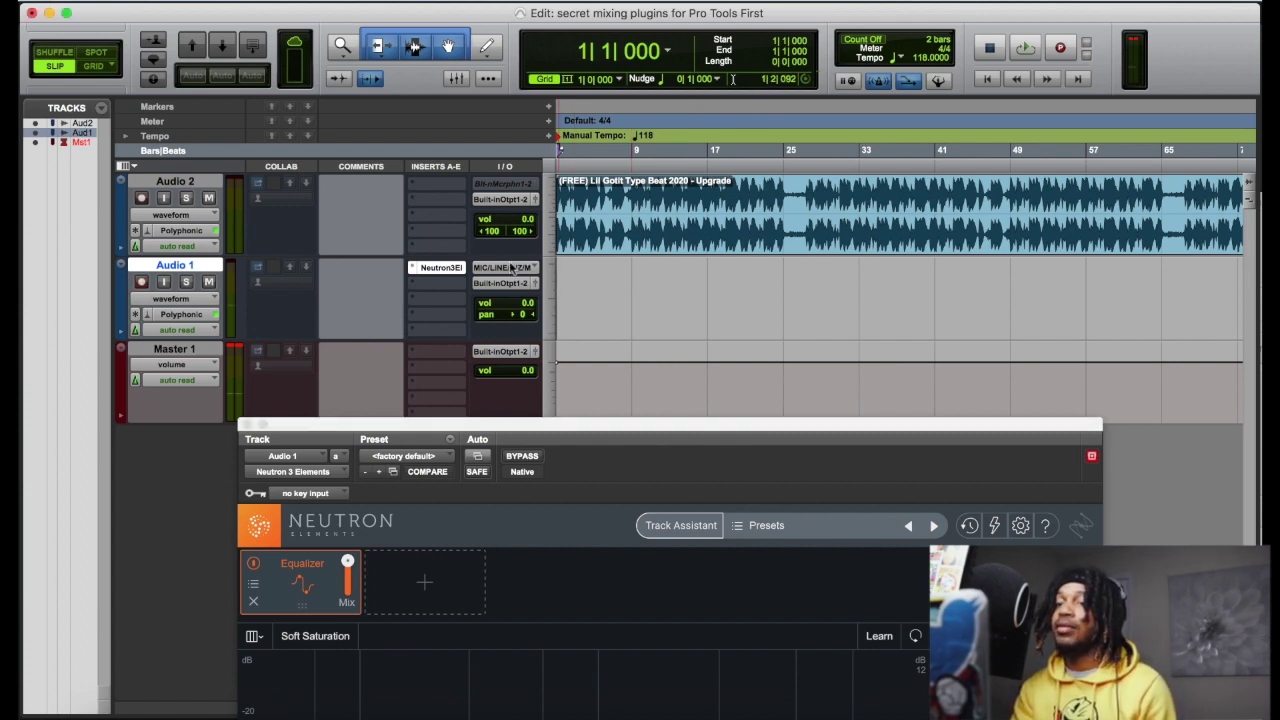
pyautogui.click(530, 270)
pyautogui.moveTo(531, 275)
pyautogui.click(594, 268)
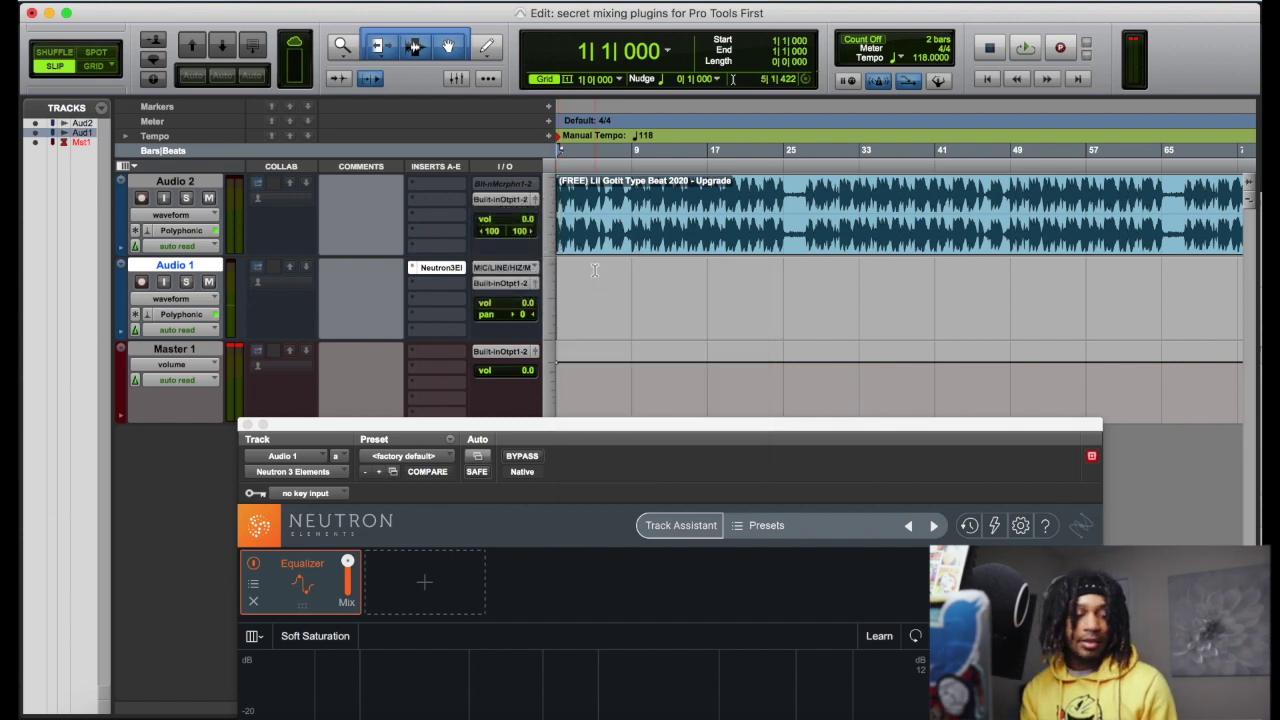
pyautogui.press('F12')
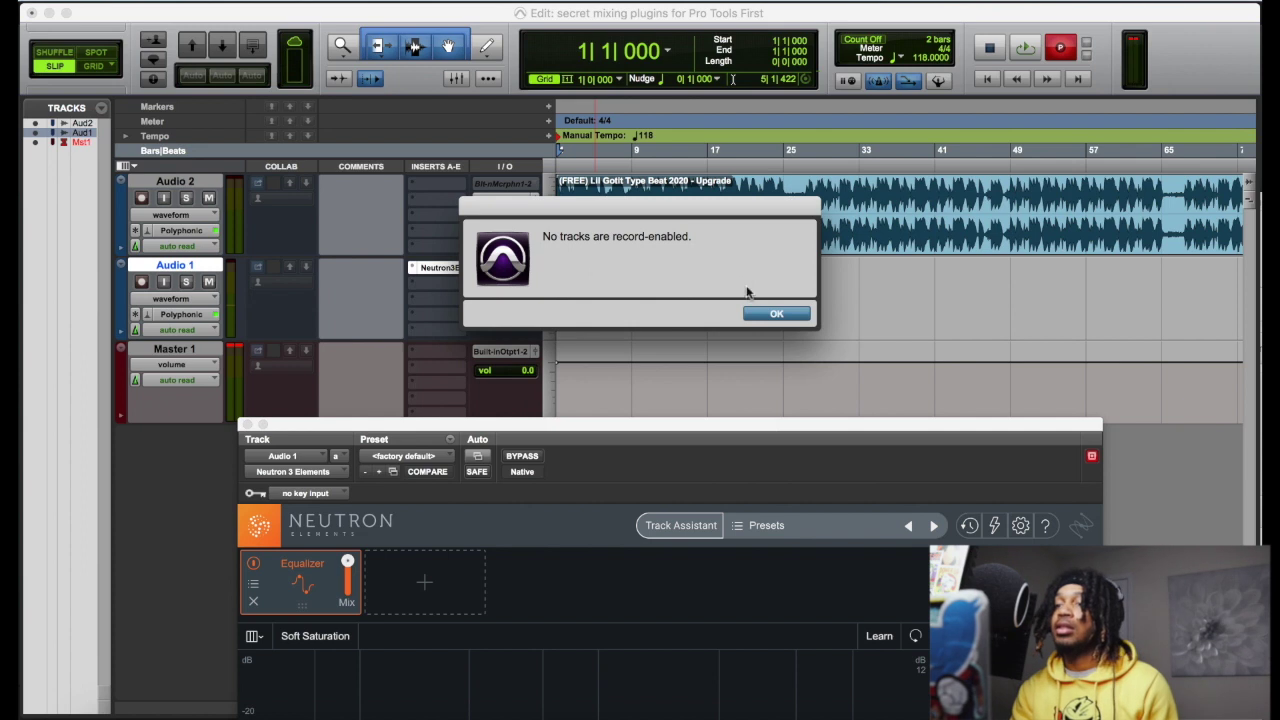
# - Record-arm Audio 1 and record the vocal take Audio 1_04-01
pyautogui.click(773, 314)
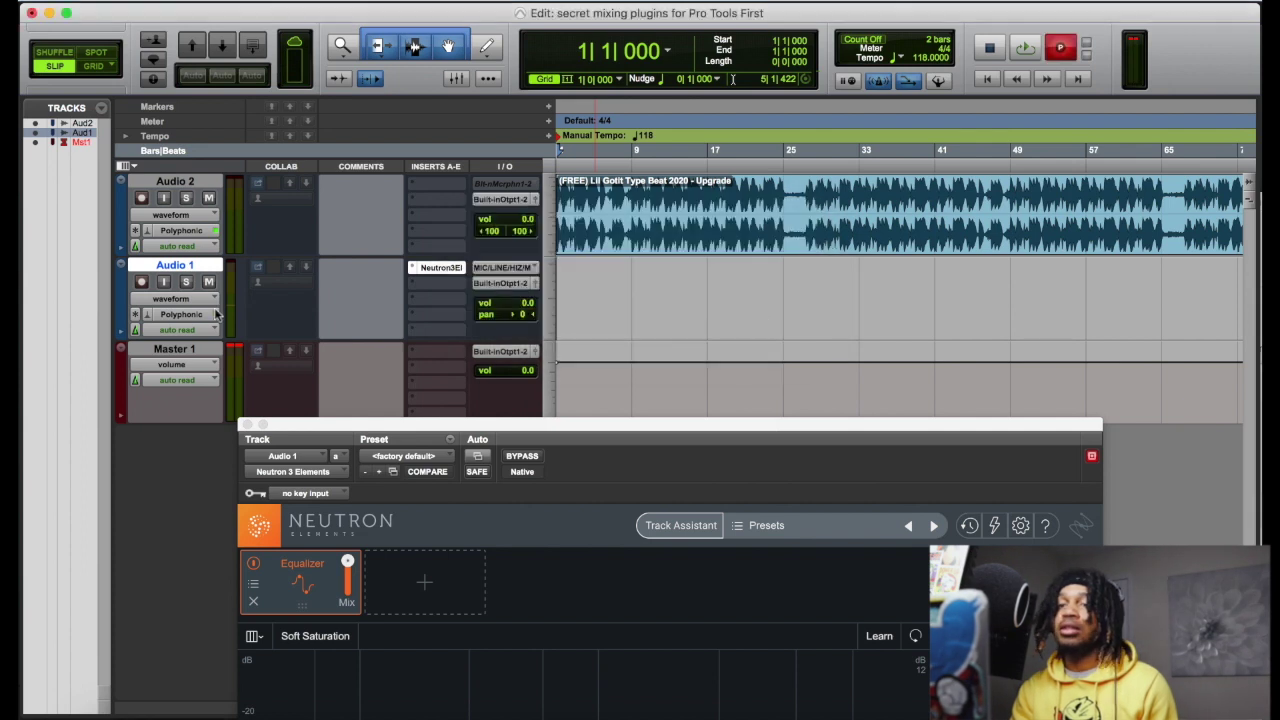
pyautogui.click(141, 283)
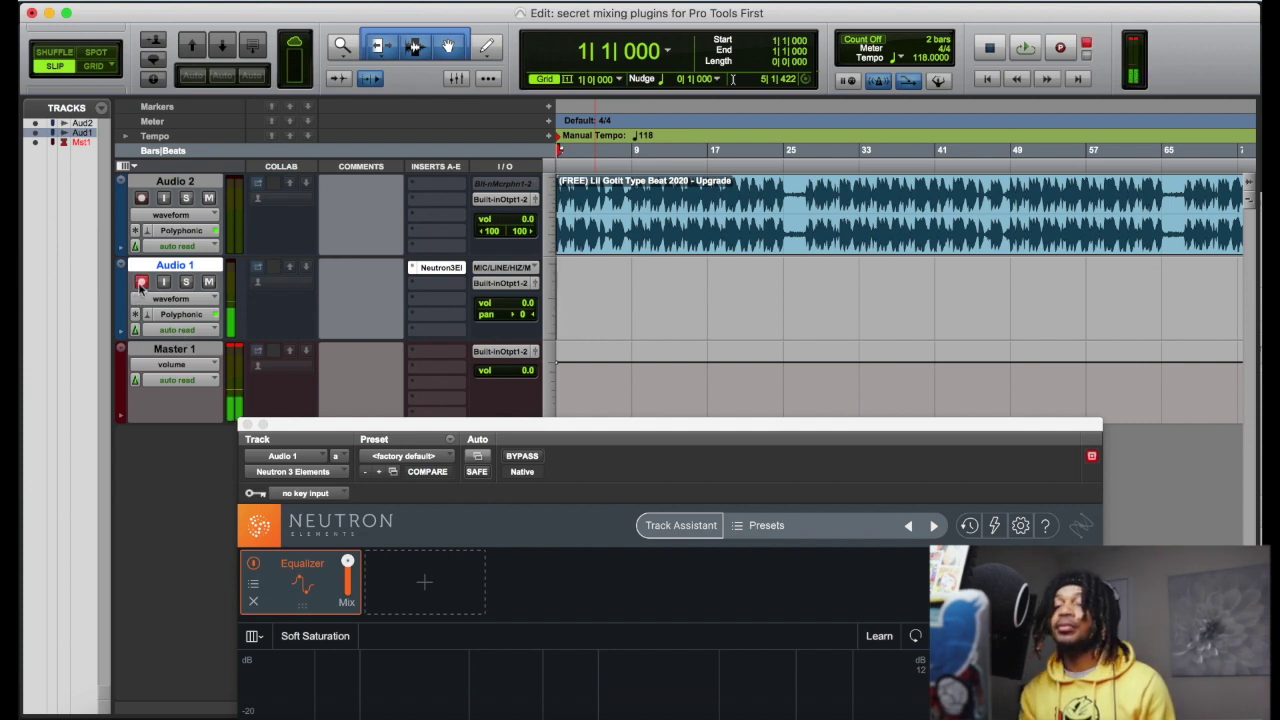
pyautogui.press('F12')
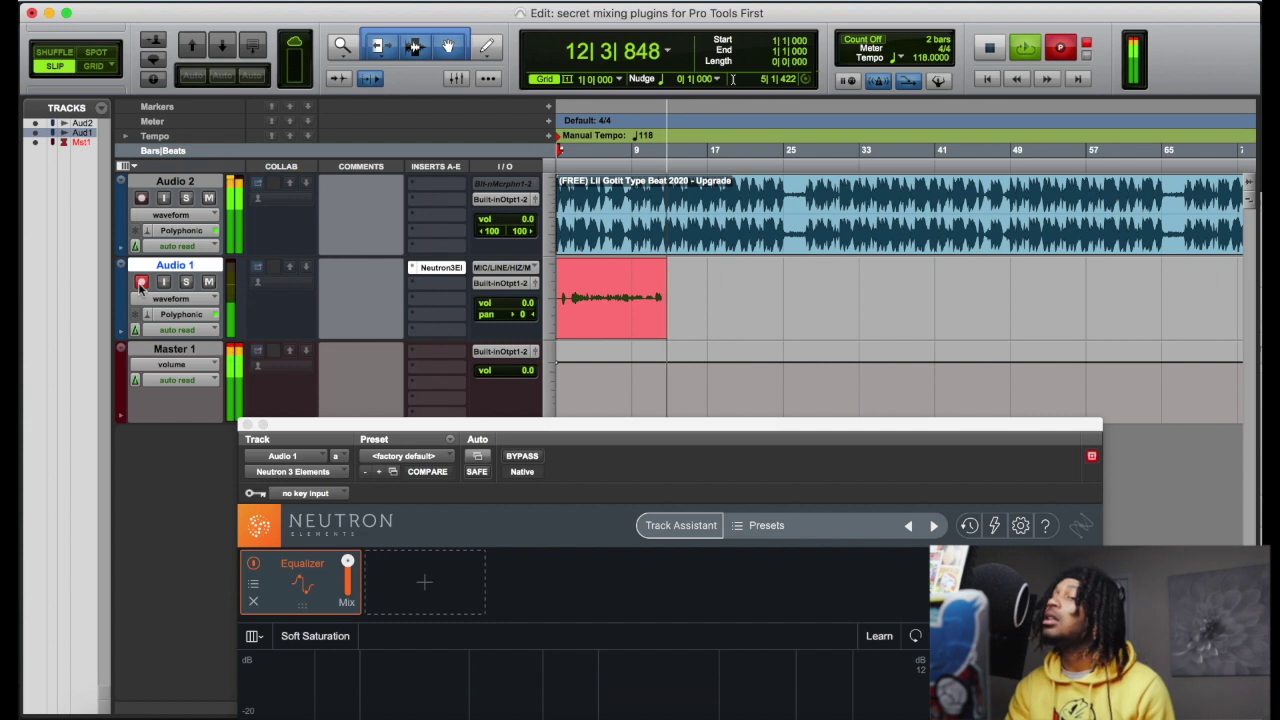
pyautogui.press('space')
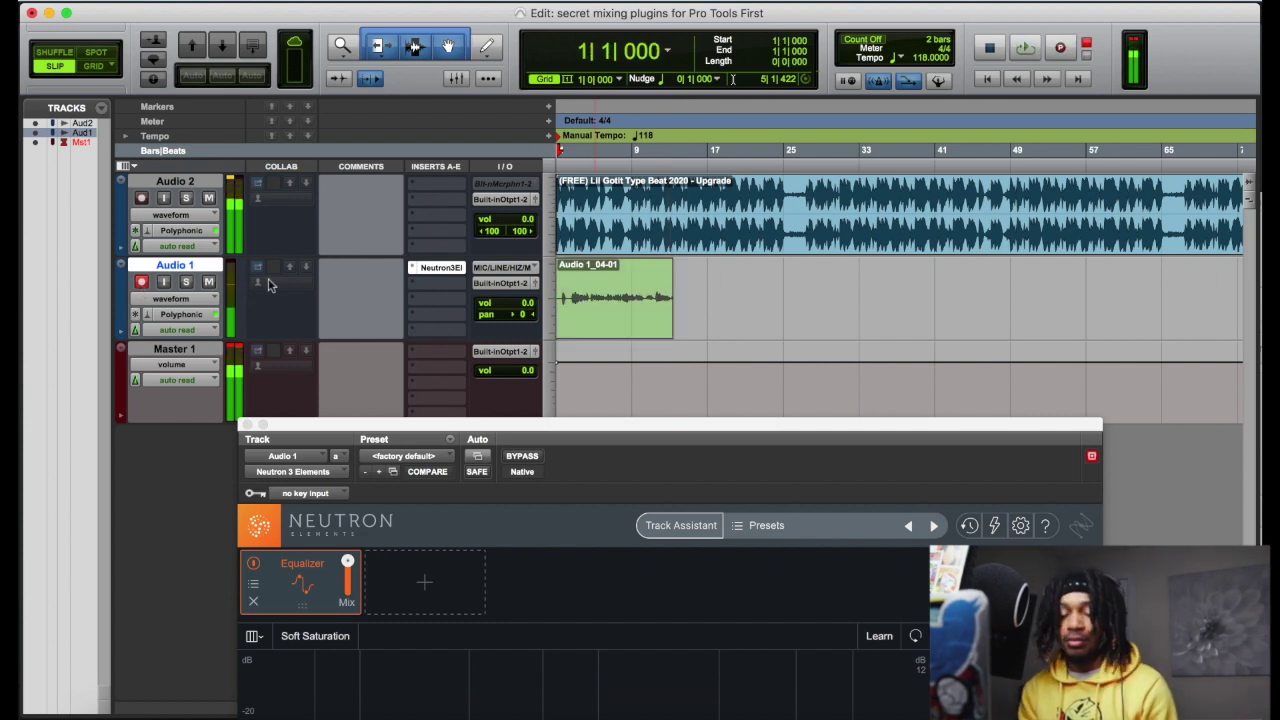
# - Play the take back with the beat, zoomed in, with Neutron's EQ display raised
pyautogui.press('space')
pyautogui.press('super+bracketright')
pyautogui.press('super+bracketright')
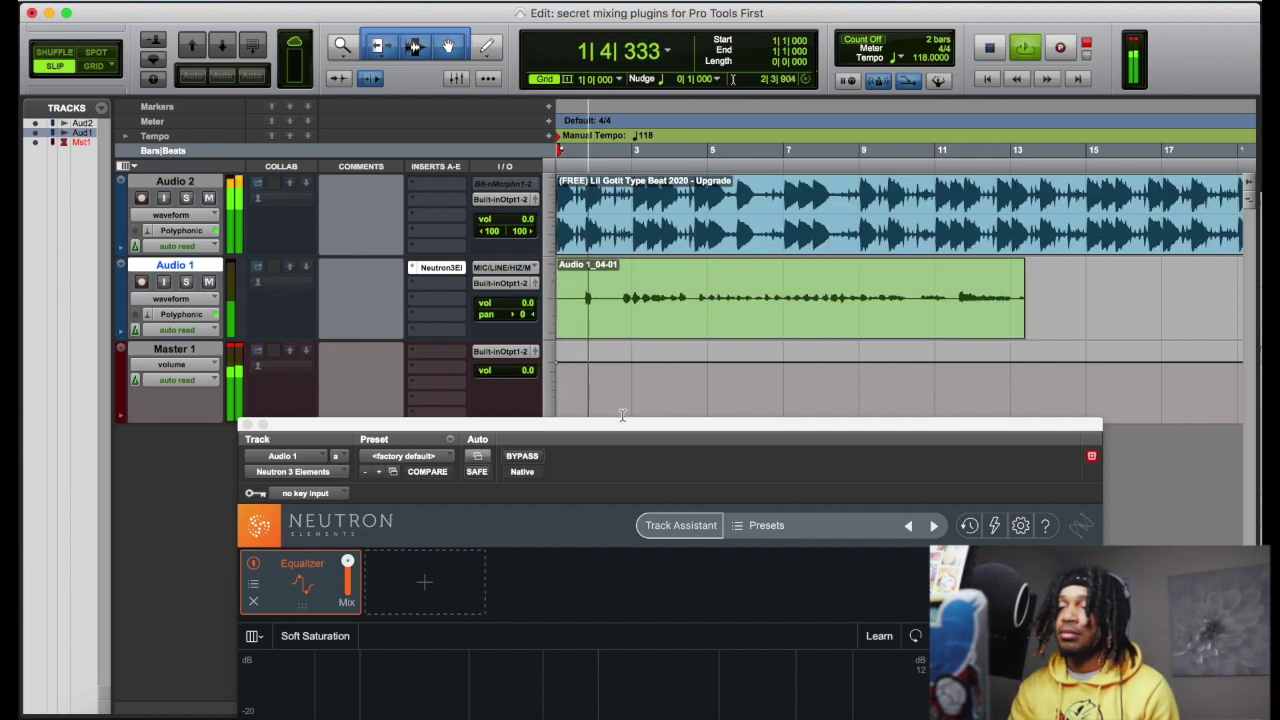
pyautogui.moveTo(621, 425); pyautogui.dragTo(609, 136)
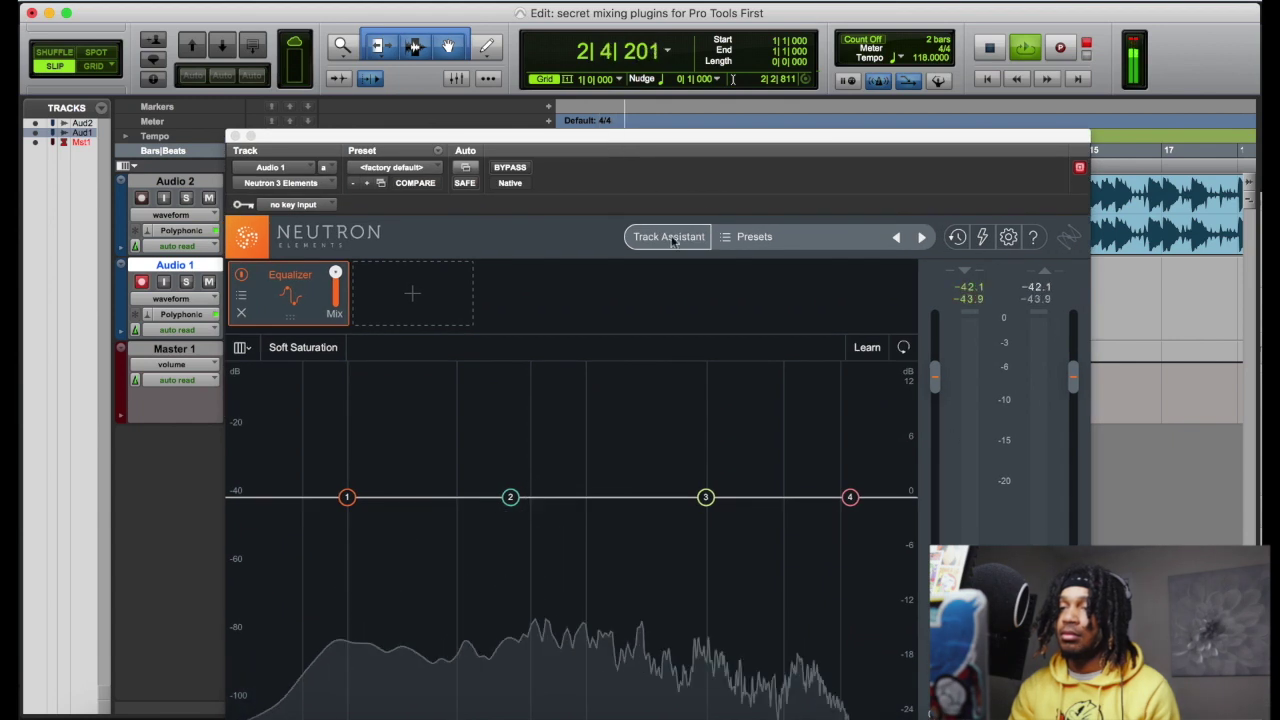
# - Run Neutron's Track Assistant on Voice/Balanced, accept its chain, check the compressor, and close Neutron
pyautogui.click(671, 238)
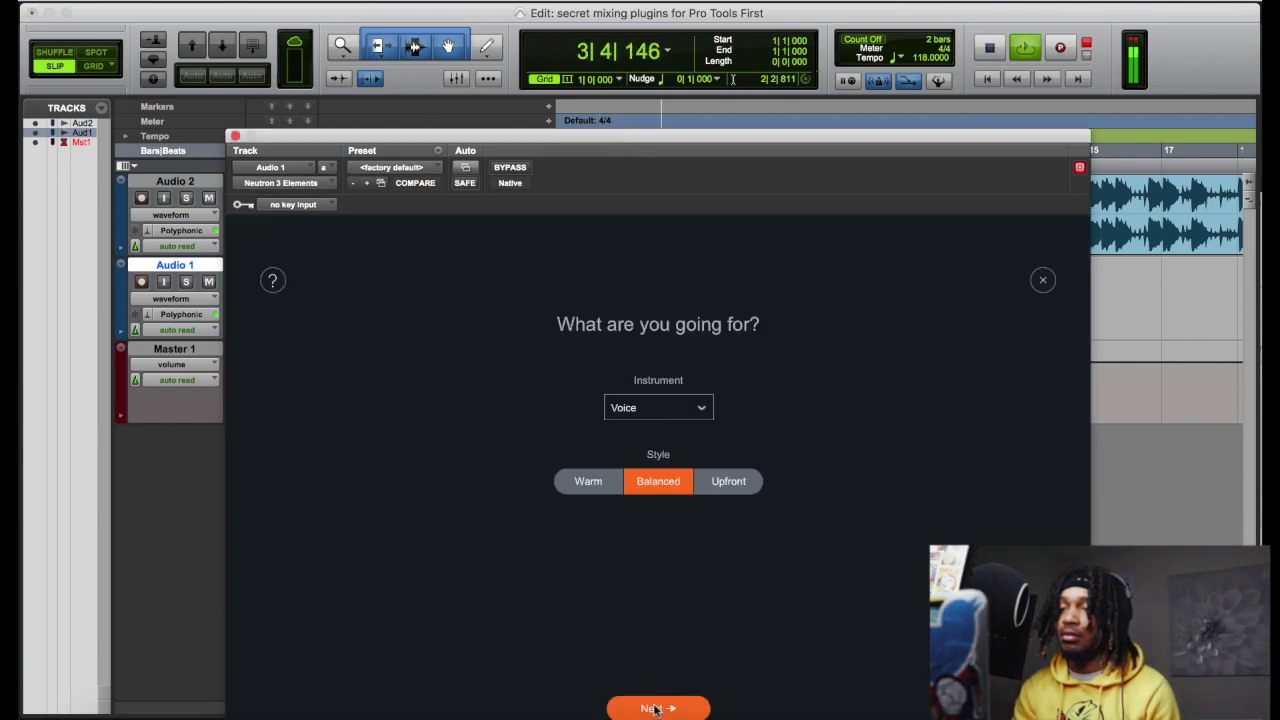
pyautogui.click(654, 708)
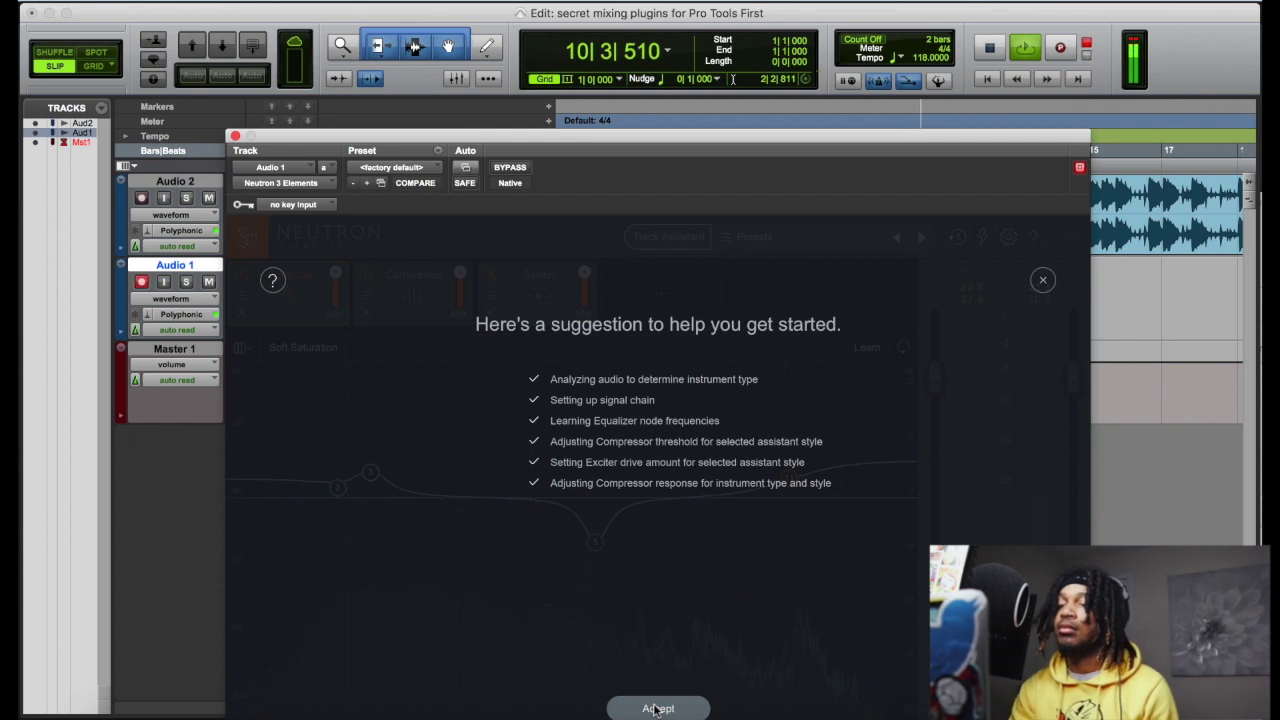
pyautogui.click(657, 709)
pyautogui.moveTo(654, 143); pyautogui.dragTo(651, 57)
pyautogui.click(438, 212)
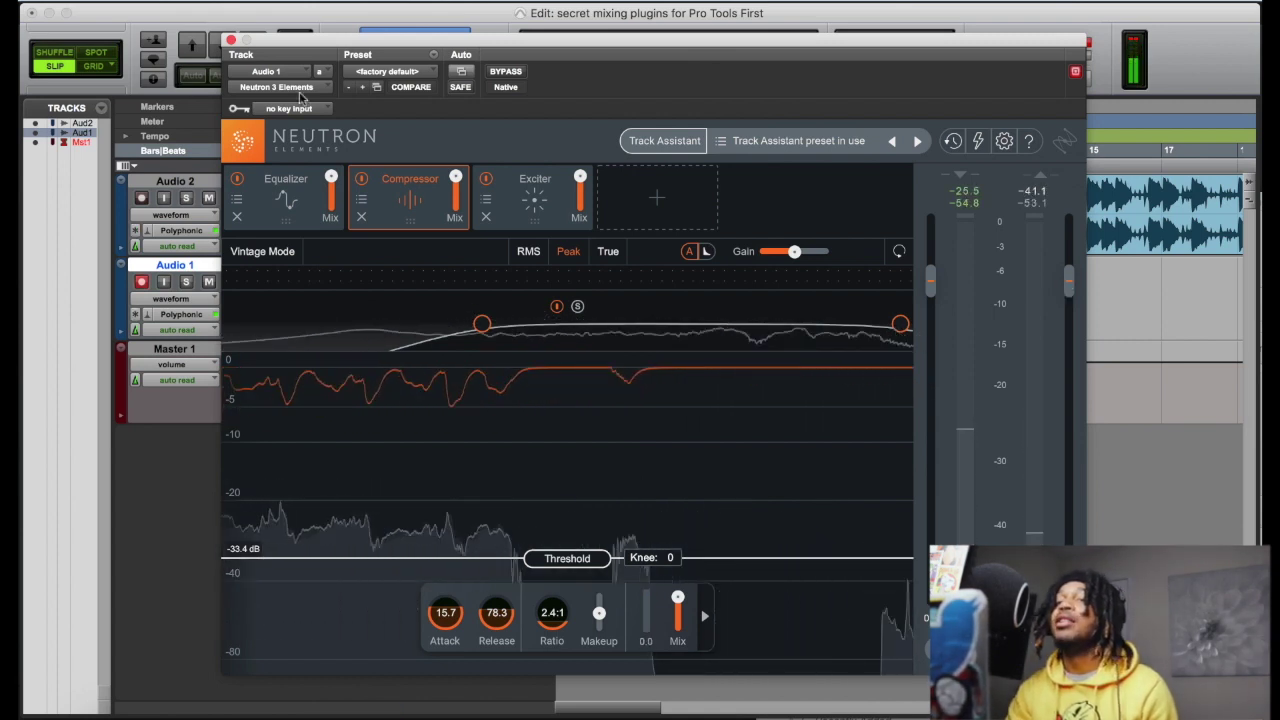
pyautogui.click(230, 40)
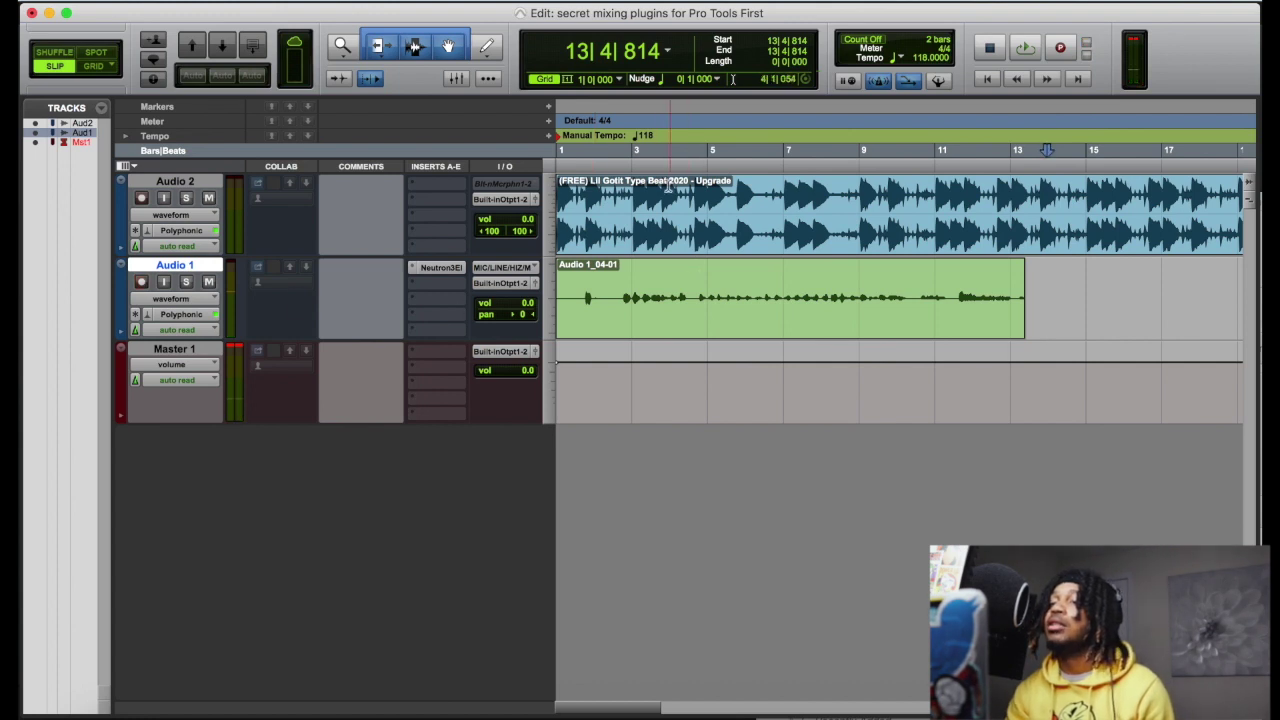
# - Play from near bar 3, boost Neutron's high-shelf band to 3141 Hz, +3.0 dB, then stop
pyautogui.click(635, 163)
pyautogui.press('space')
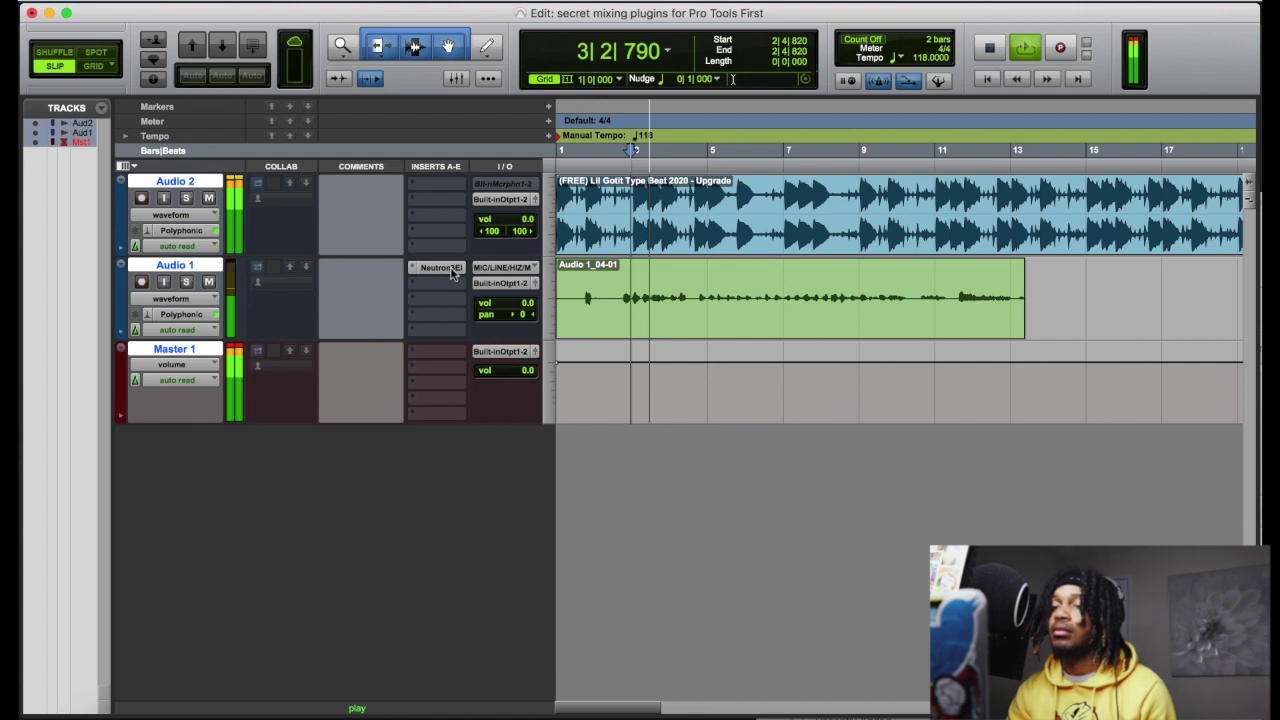
pyautogui.click(466, 276)
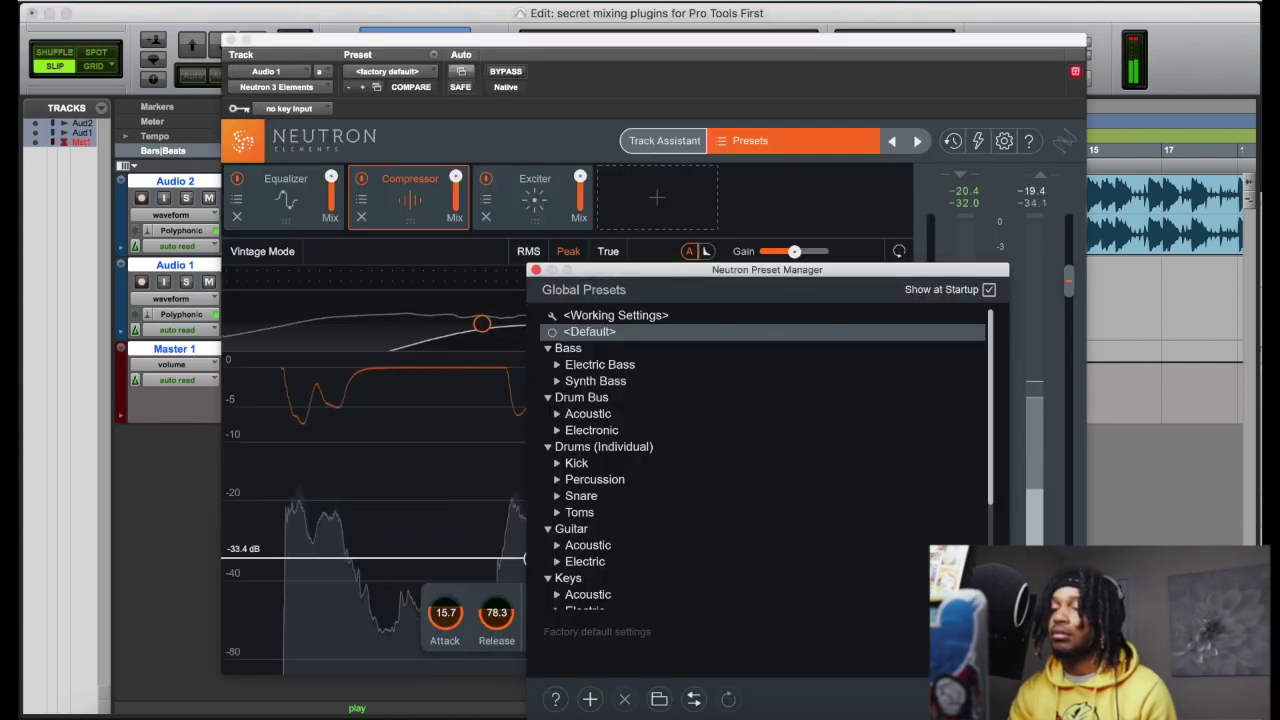
pyautogui.click(536, 270)
pyautogui.click(286, 190)
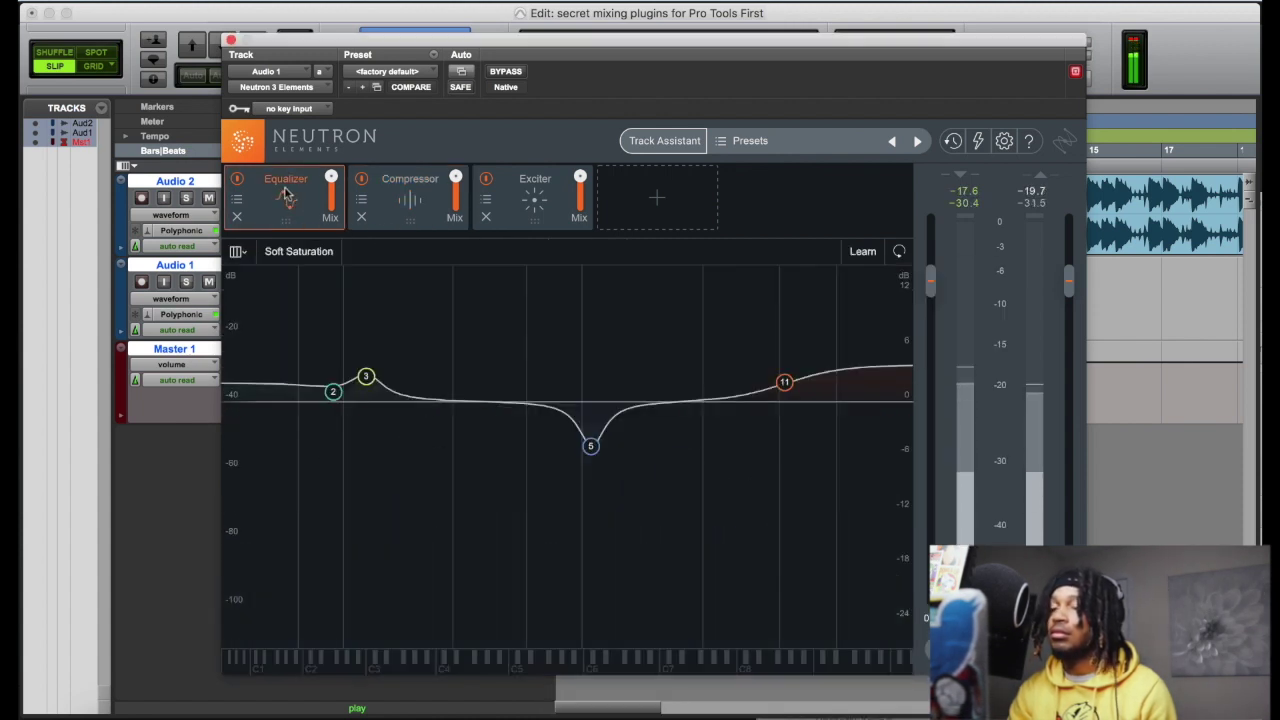
pyautogui.moveTo(784, 382); pyautogui.dragTo(707, 373)
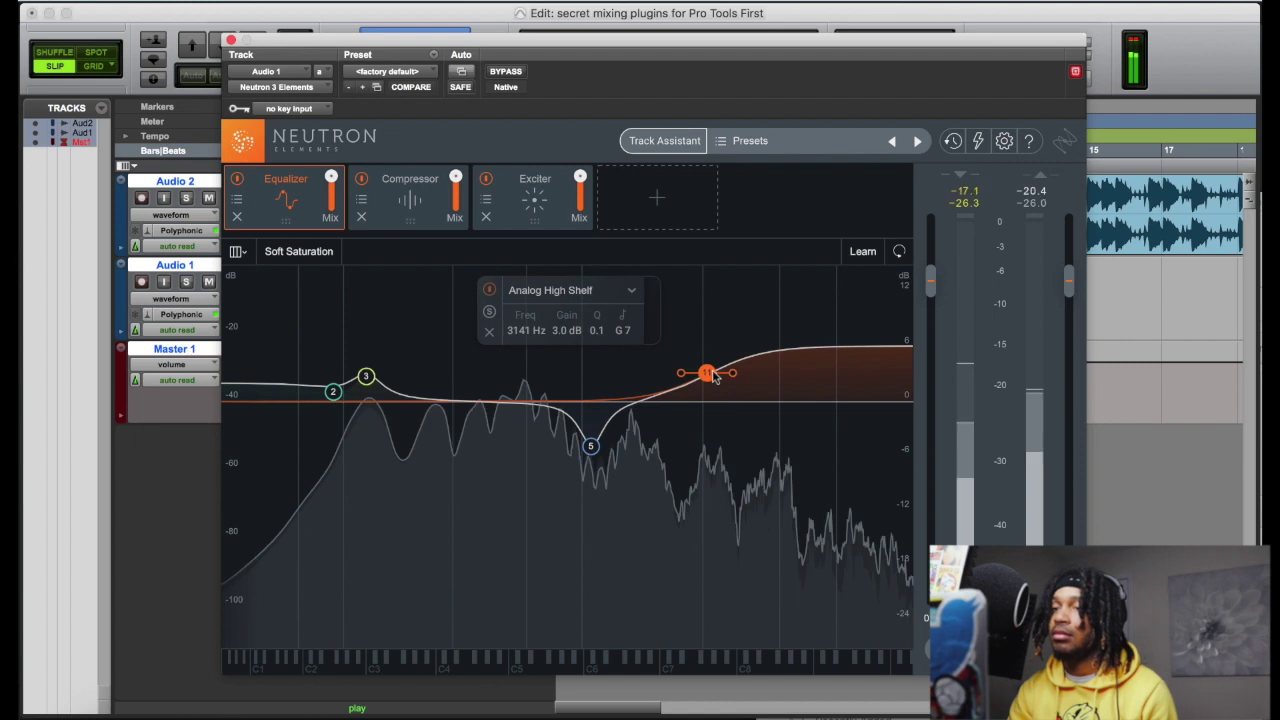
pyautogui.press('super+w')
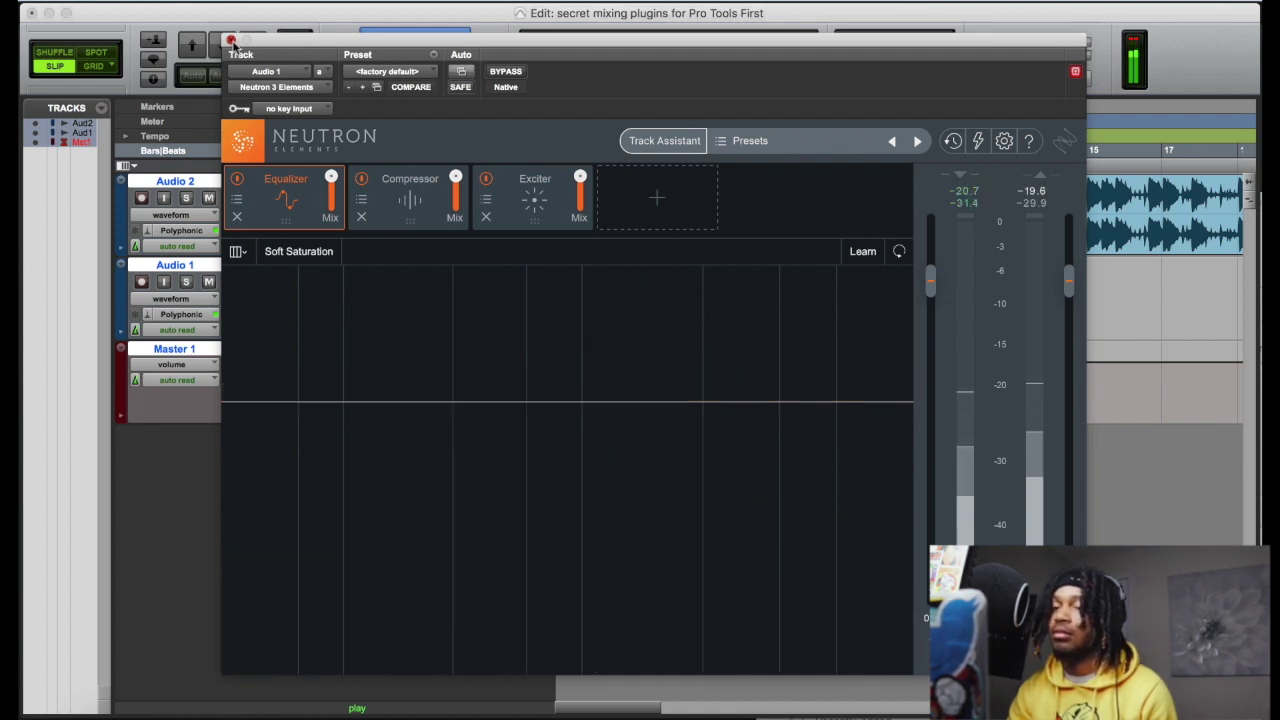
pyautogui.press('space')
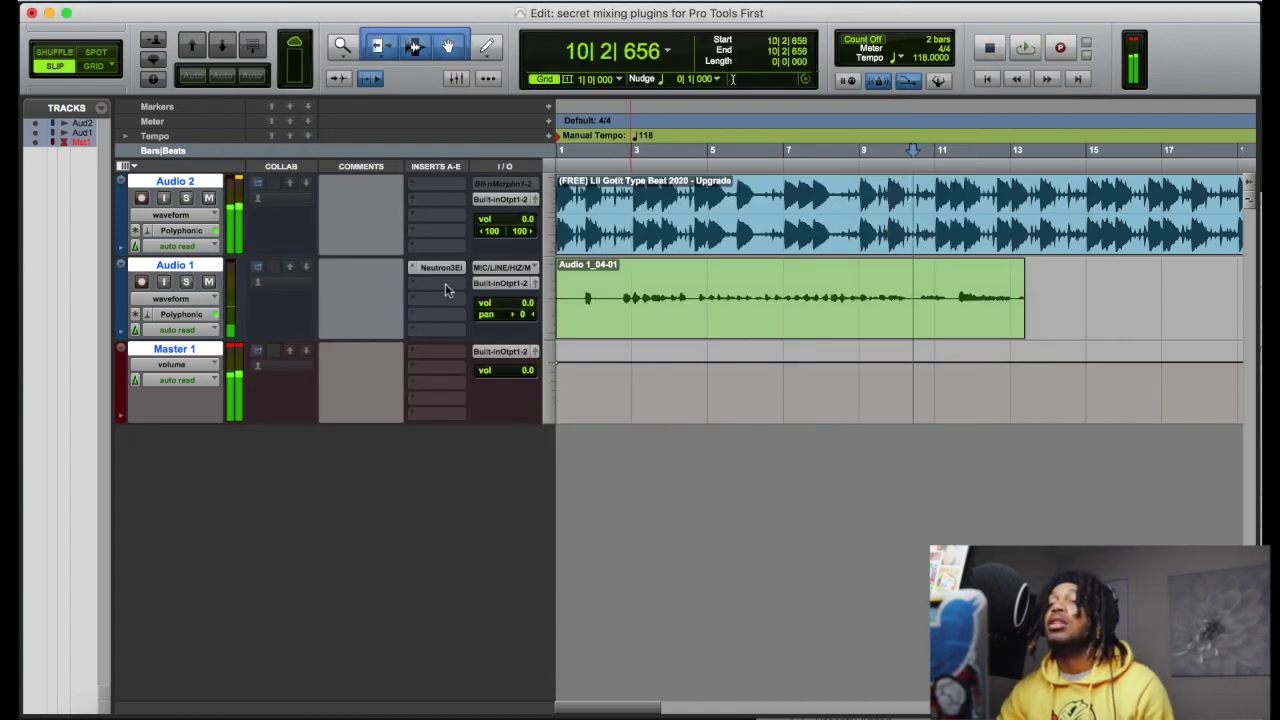
# - Insert Dynamics > Nectar 3 Elements (mono/stereo) on Audio 1 and start its Modern, Moderate assistant
pyautogui.click(445, 285)
pyautogui.moveTo(455, 287)
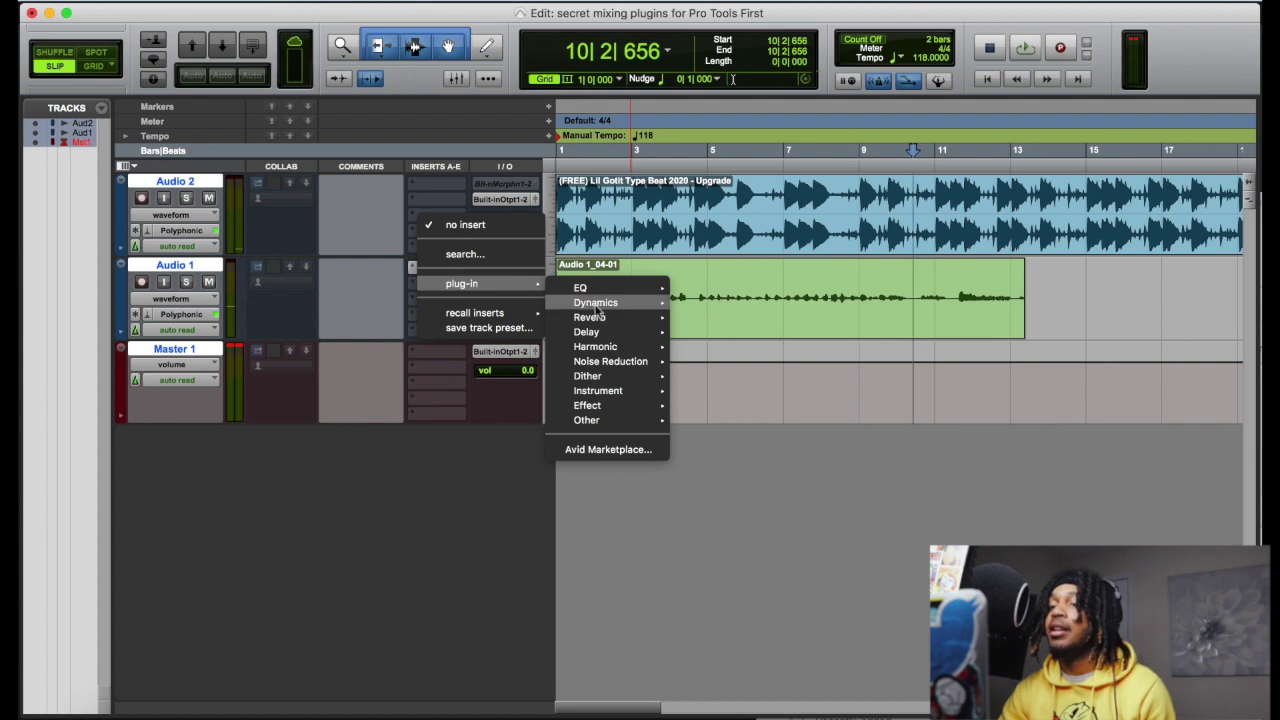
pyautogui.moveTo(605, 302)
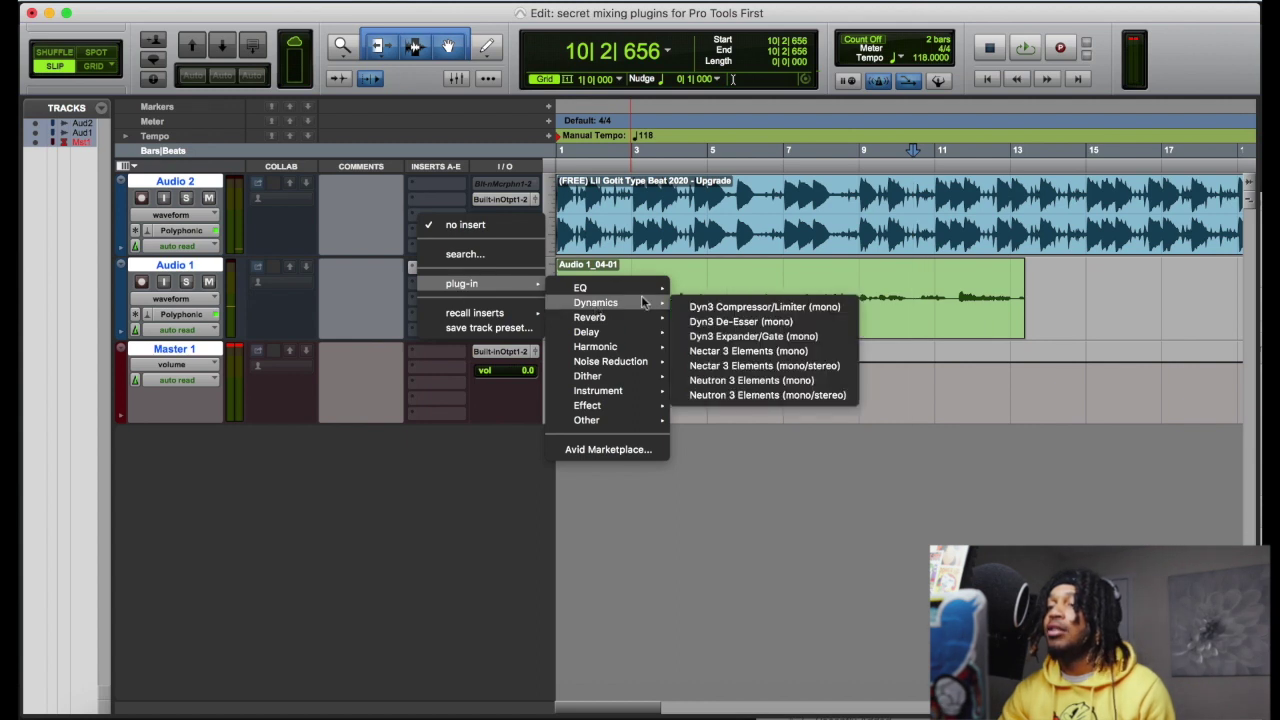
pyautogui.click(740, 380)
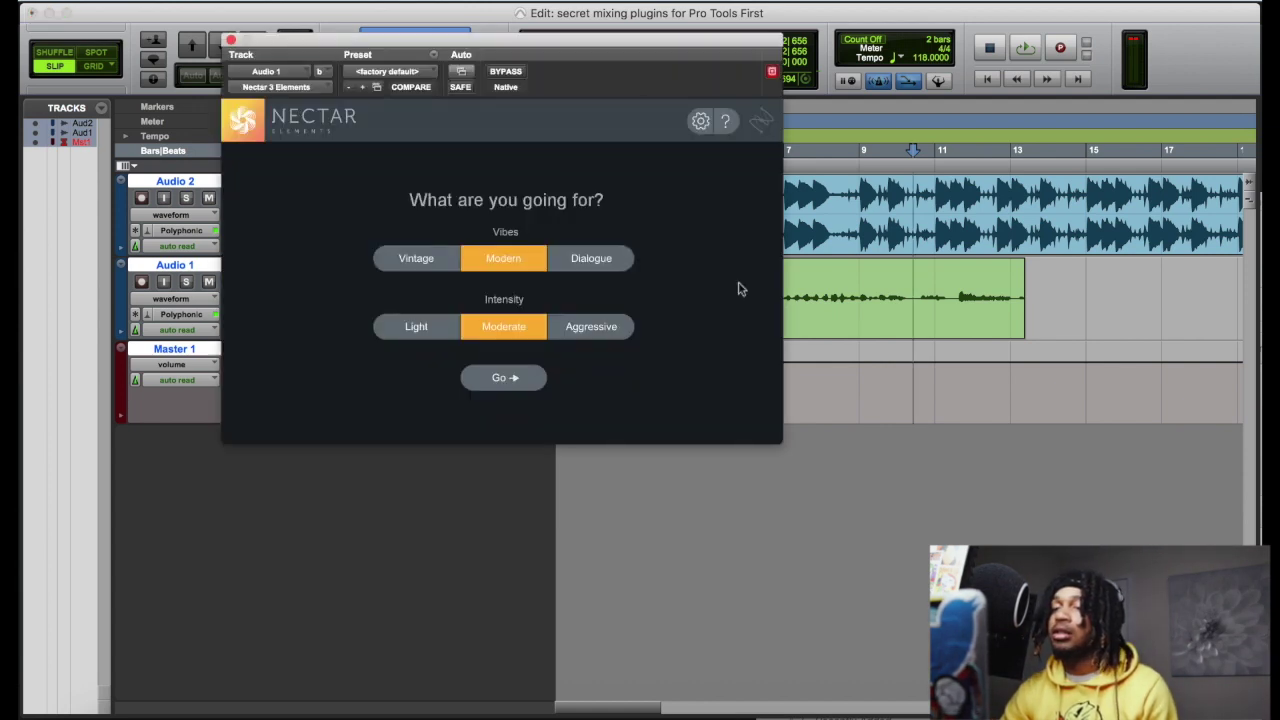
pyautogui.click(512, 378)
# - Play the vocal for Nectar's assistant to analyse, restarting playback around bar 7
pyautogui.press('space')
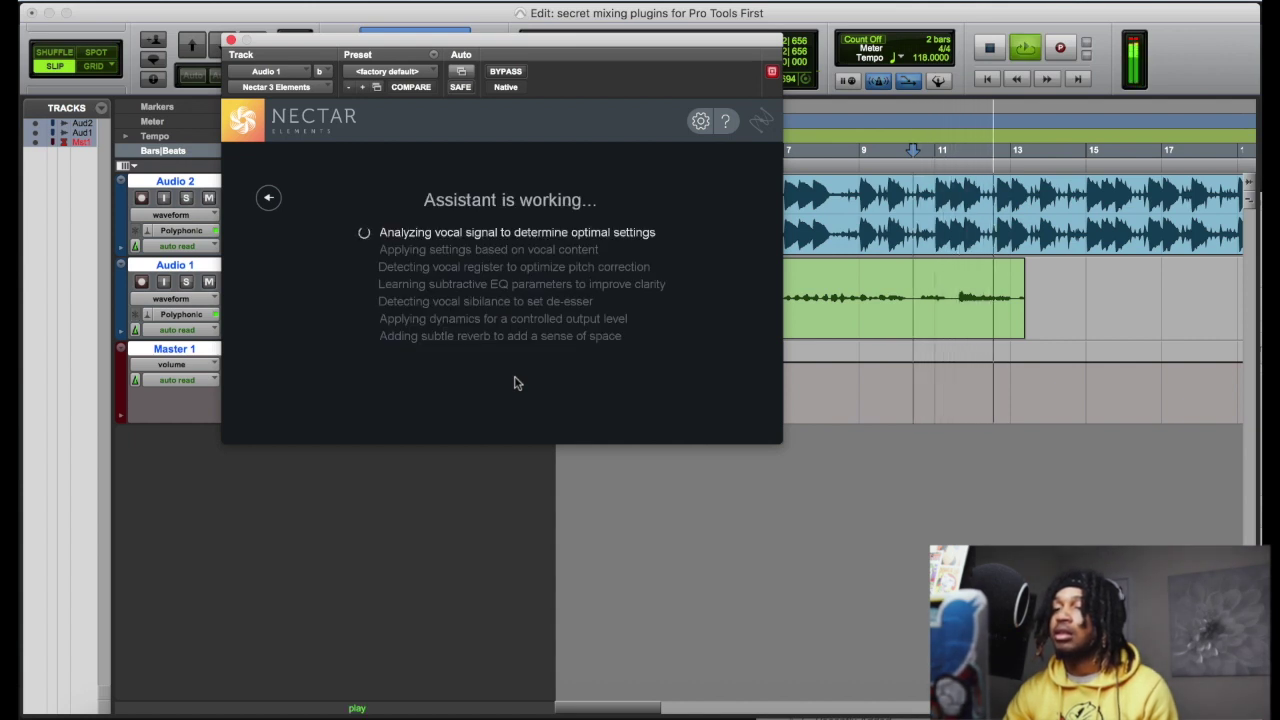
pyautogui.click(786, 165)
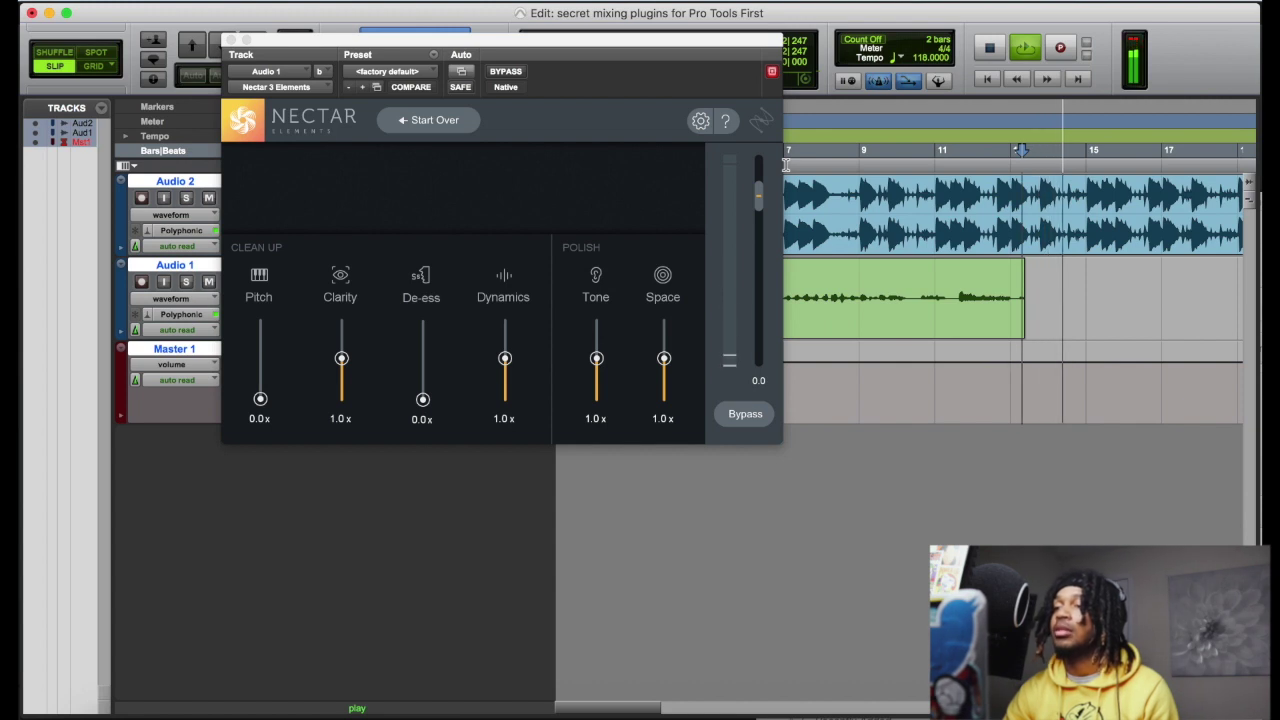
pyautogui.click(801, 165)
pyautogui.press('space')
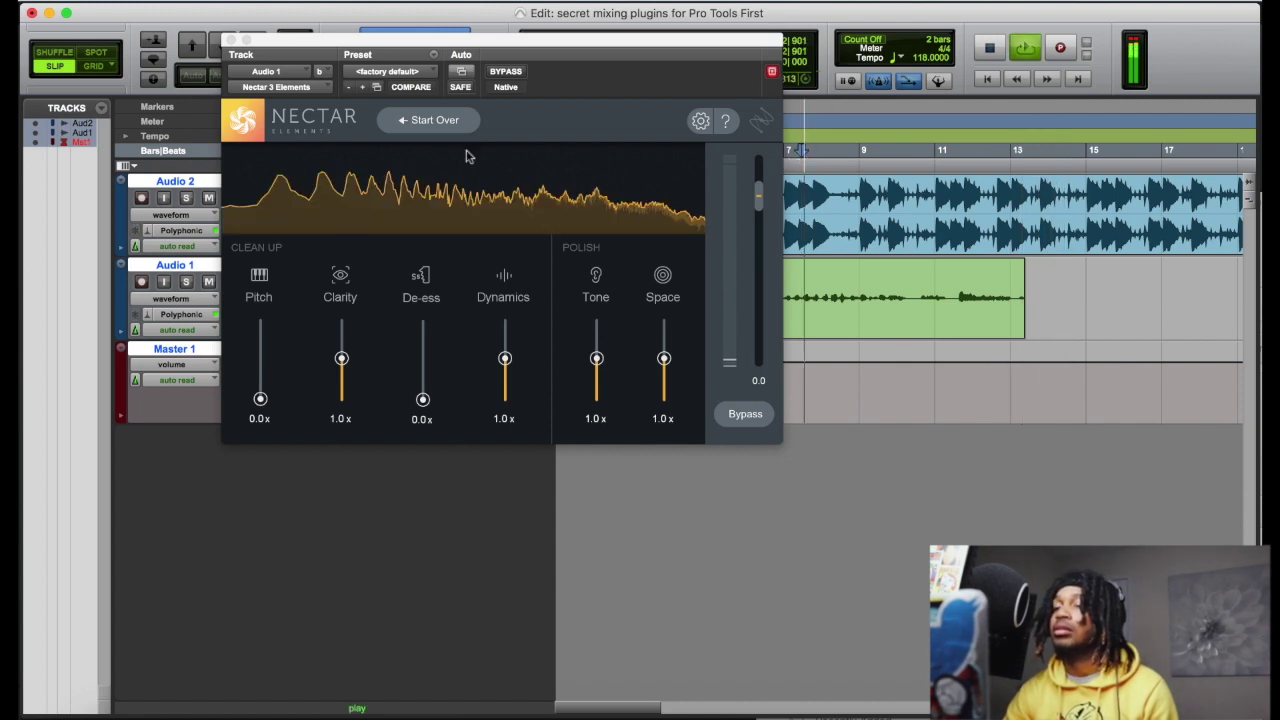
# - Raise Nectar's output to 6.1 and Dynamics to 1.7x, then close the plug-in
pyautogui.moveTo(758, 208); pyautogui.dragTo(760, 180)
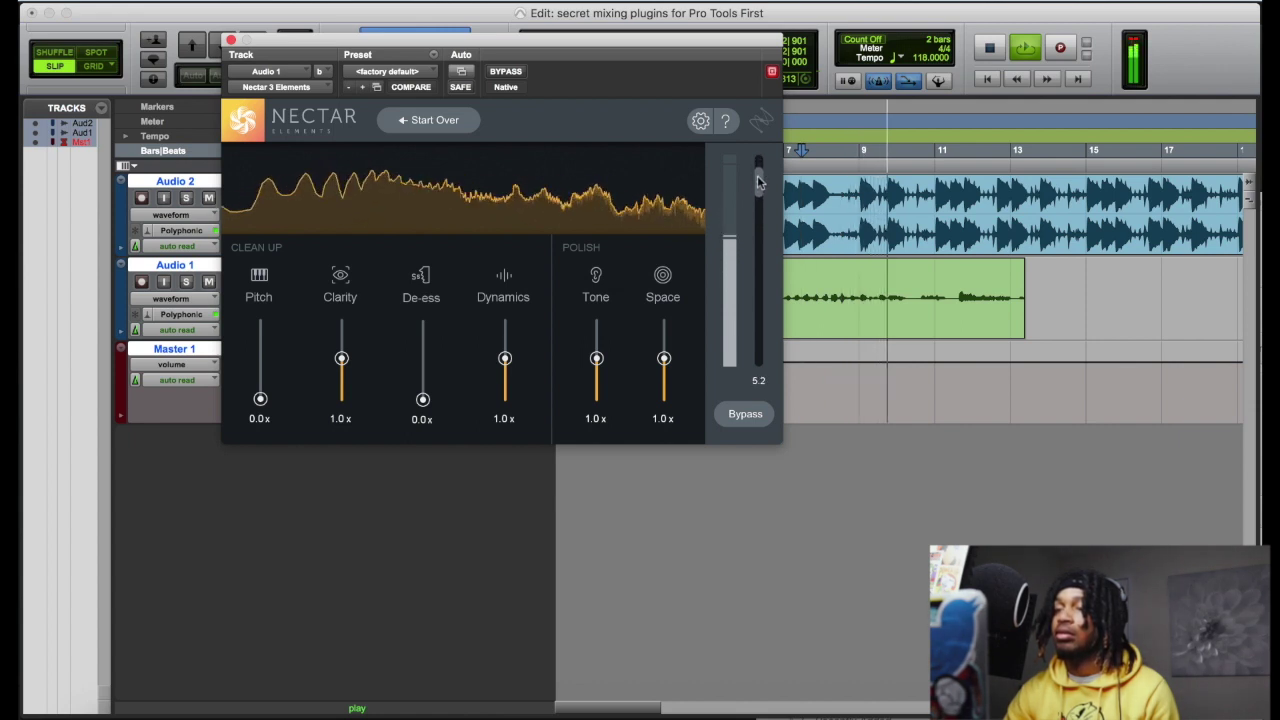
pyautogui.moveTo(505, 358); pyautogui.dragTo(505, 332)
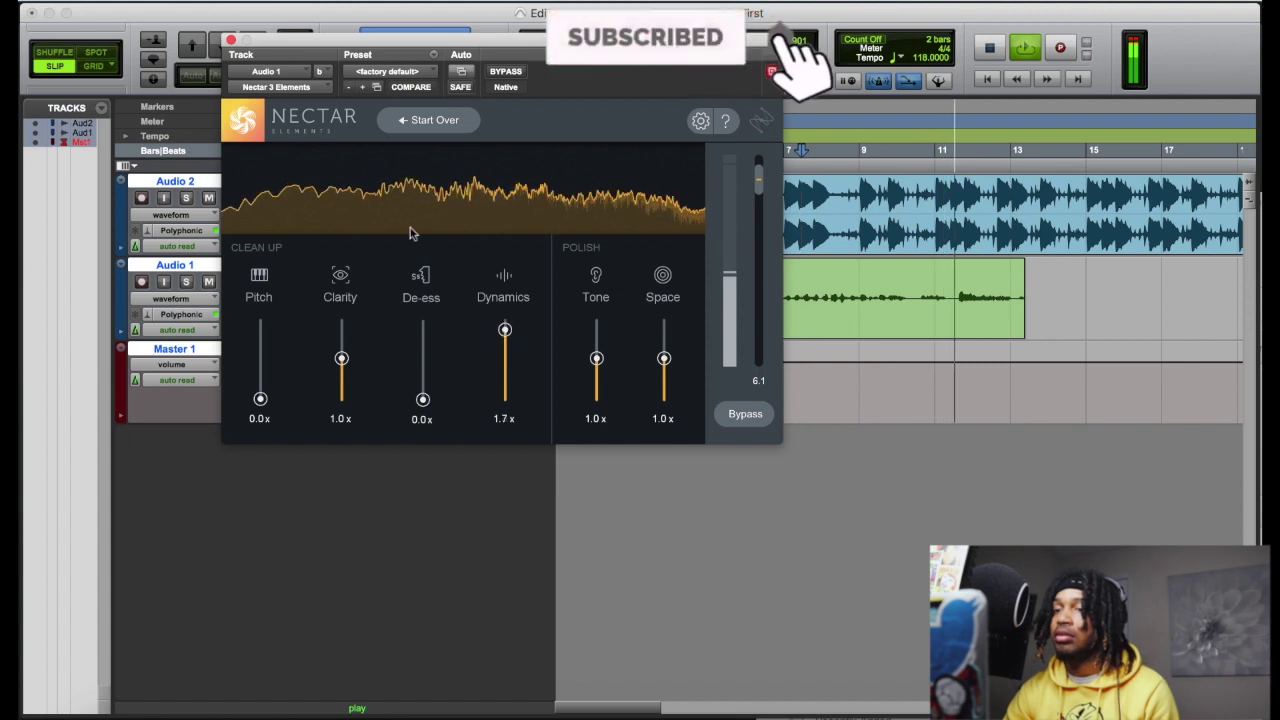
pyautogui.press('super+w')
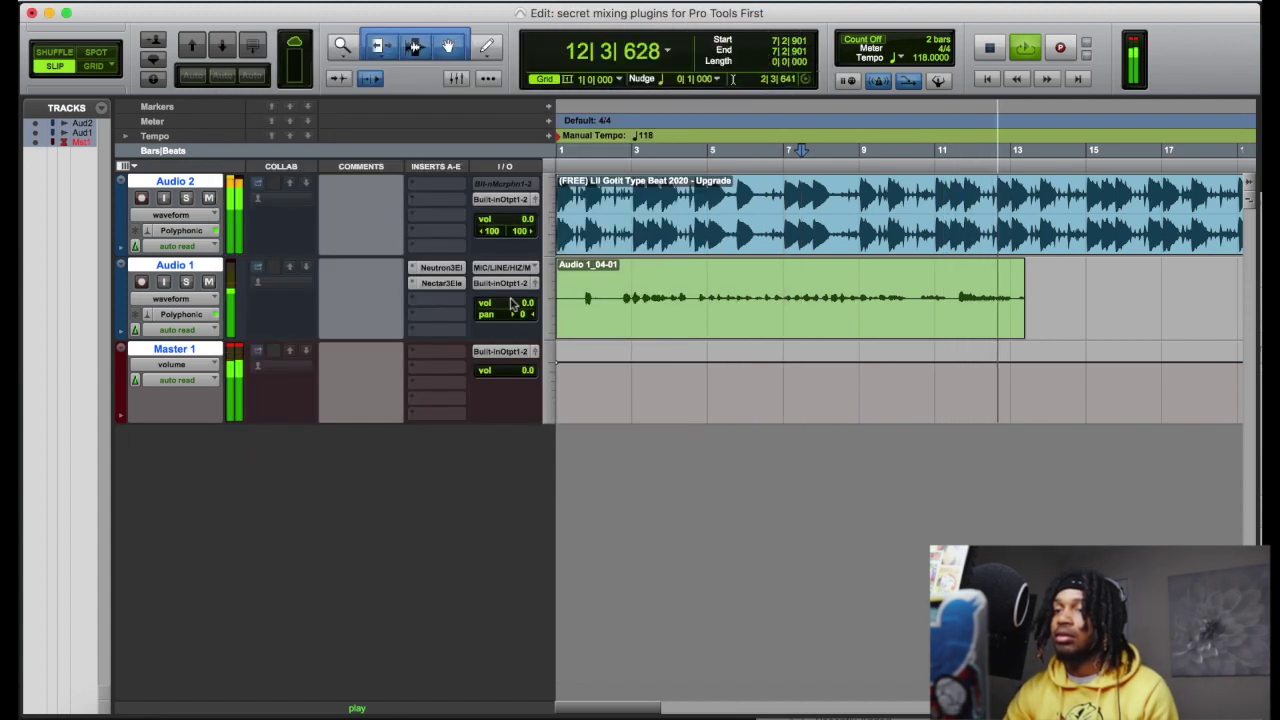
pyautogui.click(441, 283)
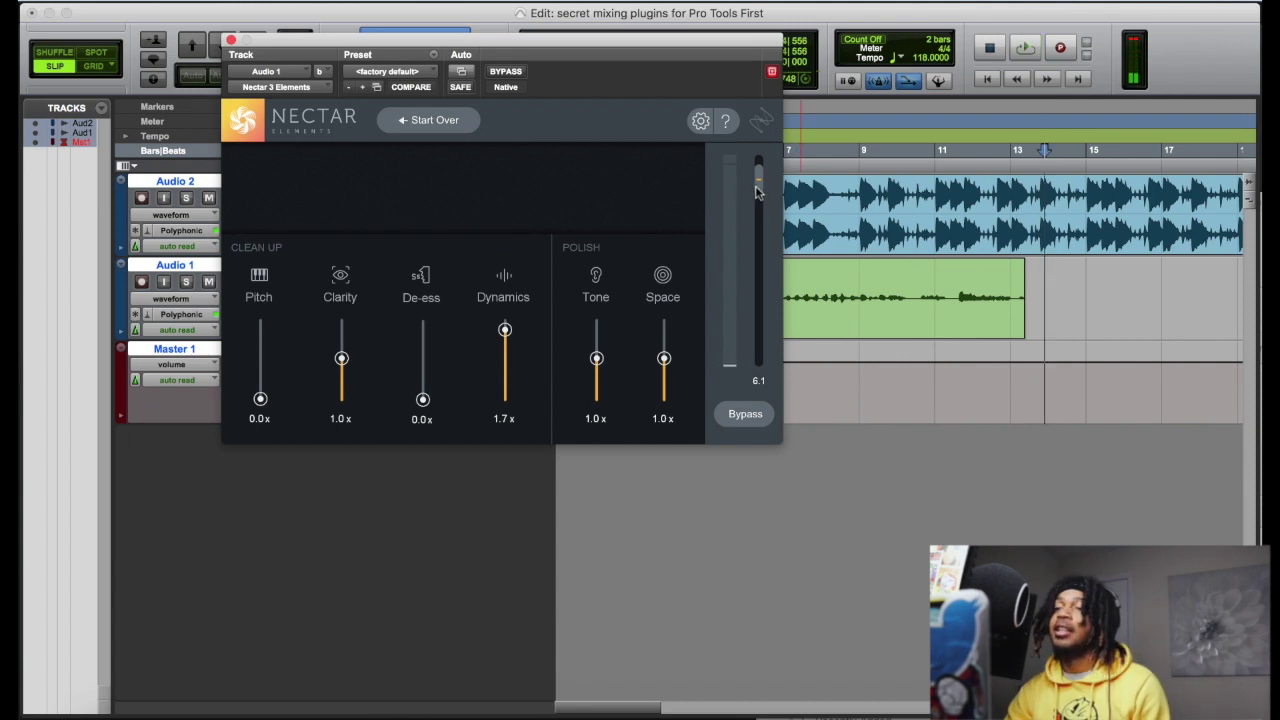
pyautogui.click(231, 40)
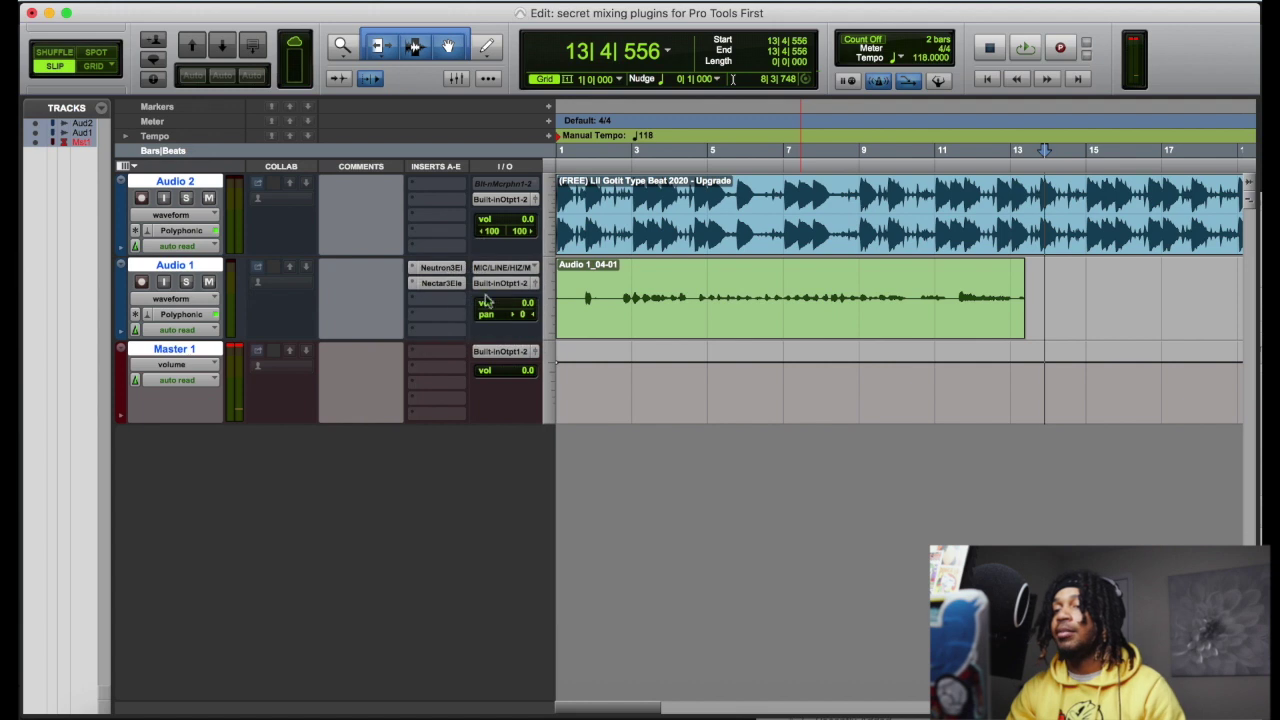
# - Browse the iZotope plug-ins in Audio 1's EQ, Harmonic, Delay and Dynamics insert submenus
pyautogui.click(433, 302)
pyautogui.moveTo(486, 302)
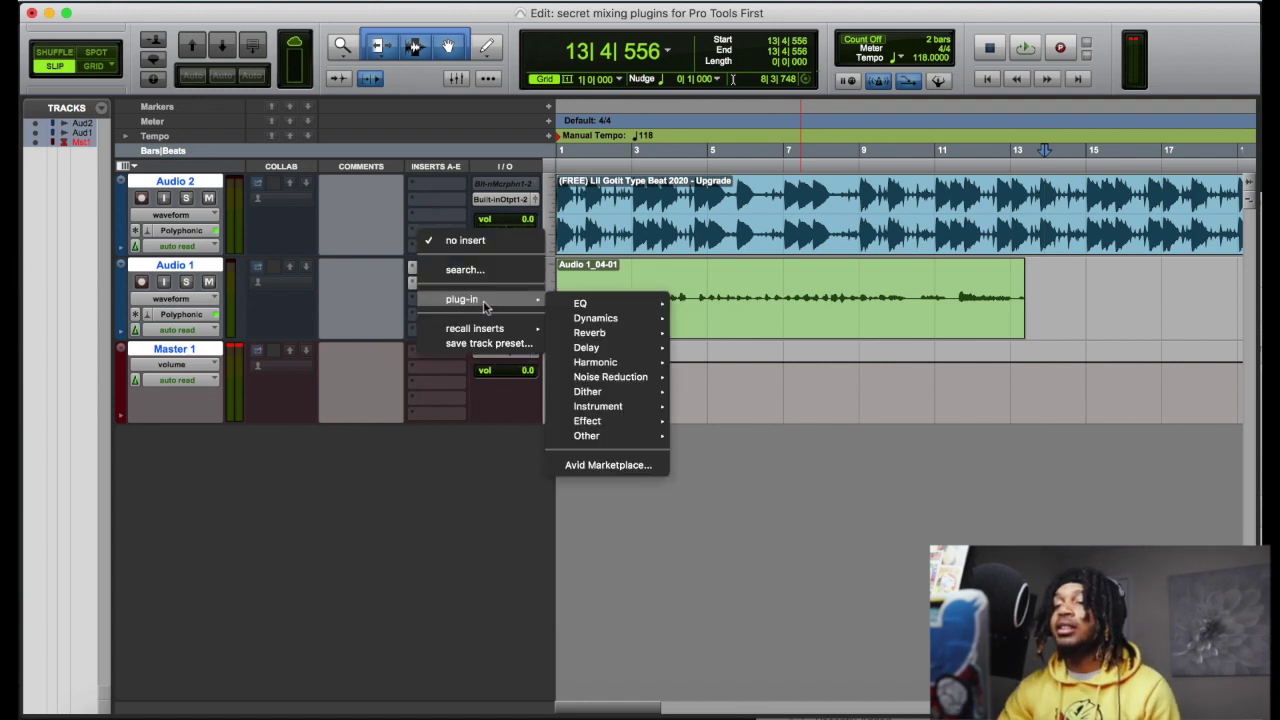
pyautogui.moveTo(640, 305)
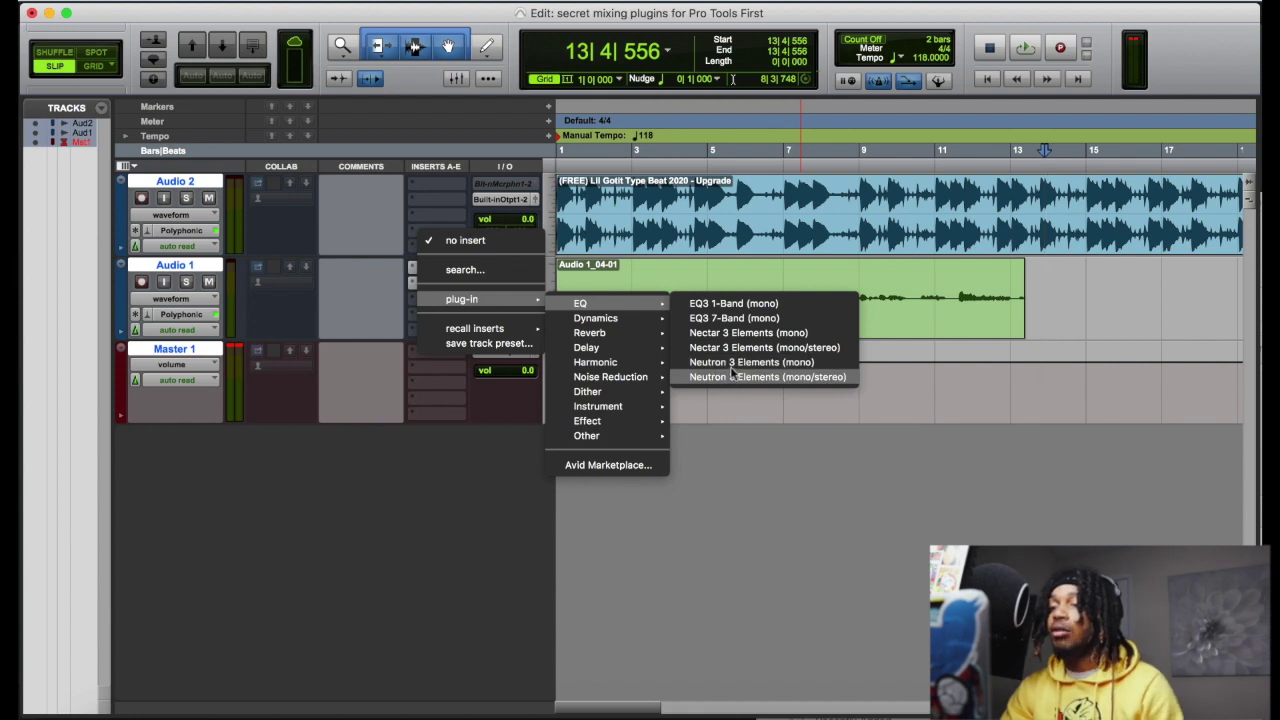
pyautogui.moveTo(629, 348)
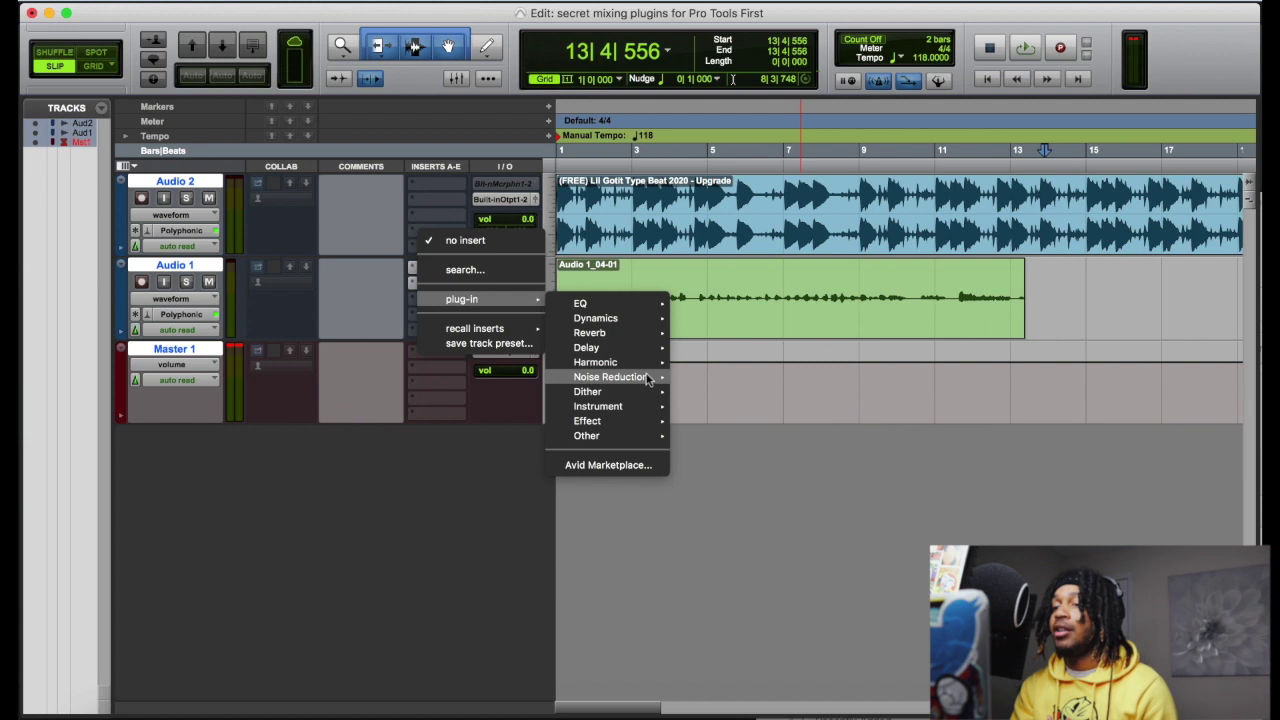
# - Show the RX 7 Noise Reduction submenu: De-click, De-clip, De-hum and Voice De-noise
pyautogui.moveTo(657, 380)
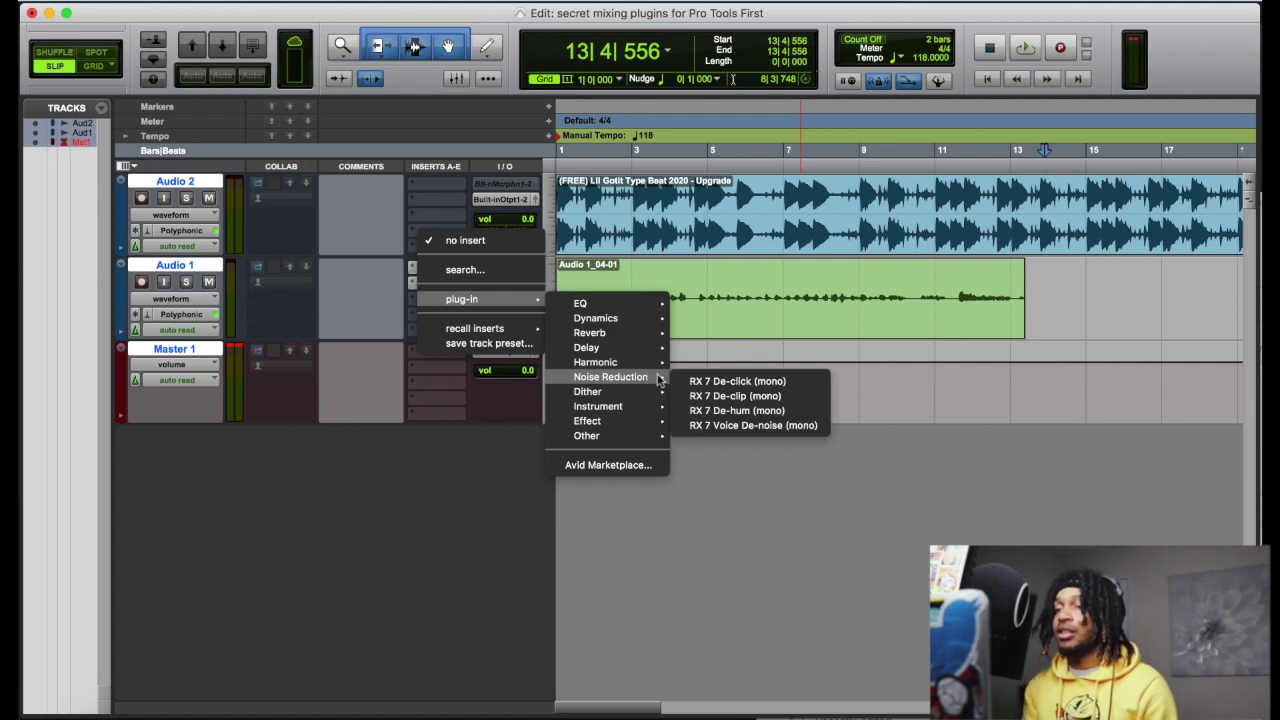